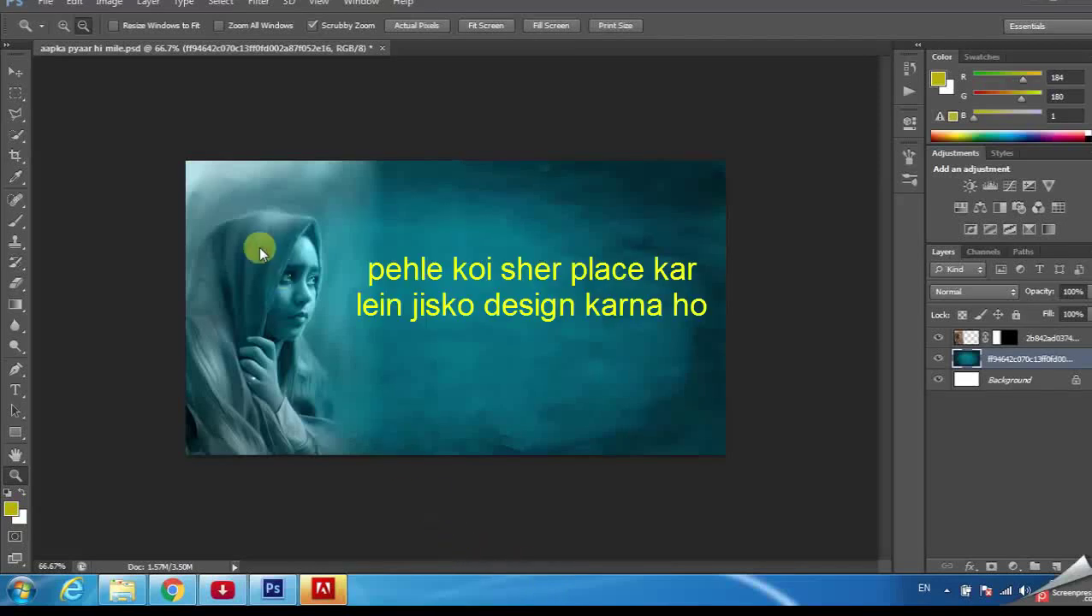
Place the EPS file 'aapka pyaar hi mile bas hai.eps' from the A Video poetry designes folder
click(47, 5)
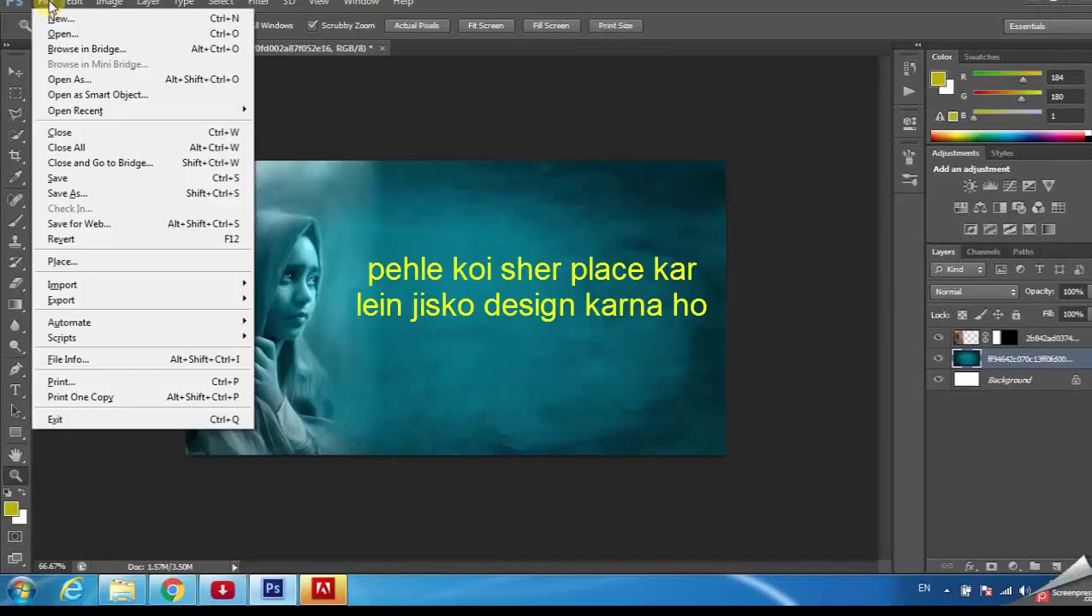
click(121, 262)
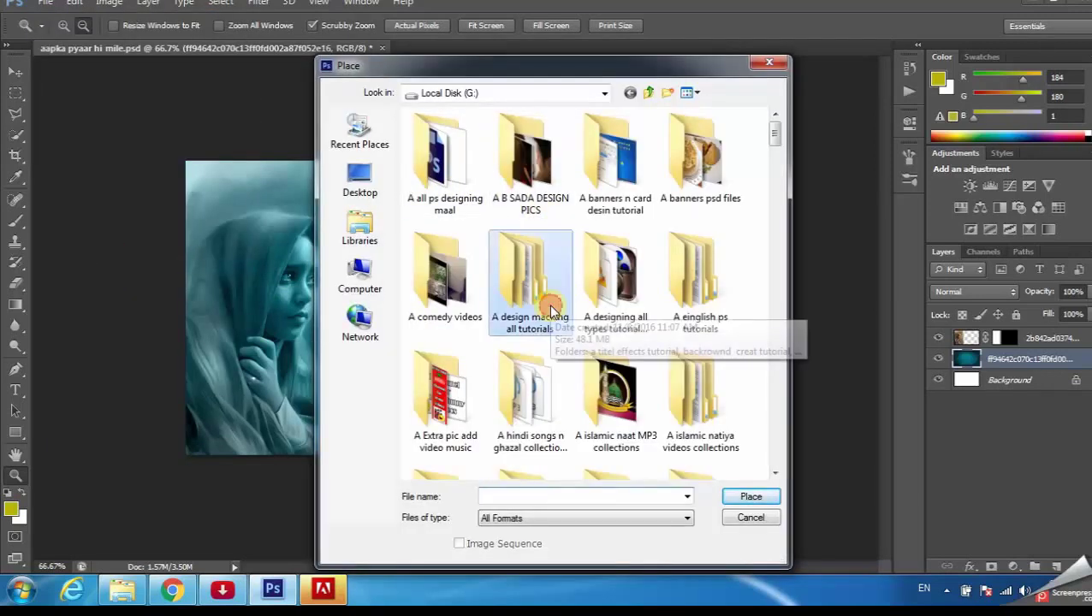
scroll(550, 308, down, 1)
double_click(533, 338)
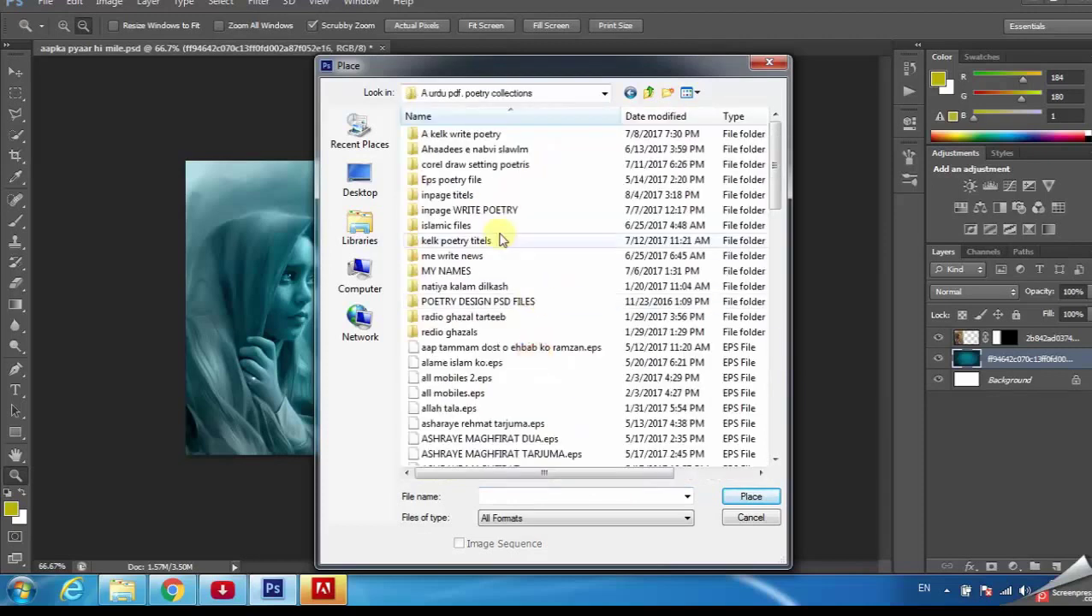
double_click(467, 195)
click(464, 164)
double_click(486, 134)
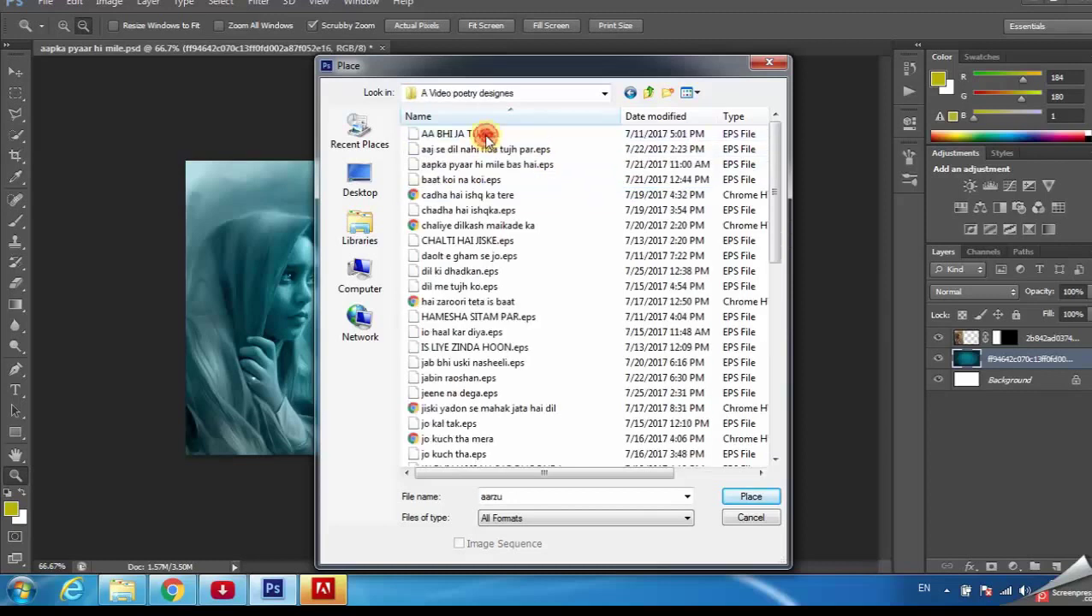
click(485, 135)
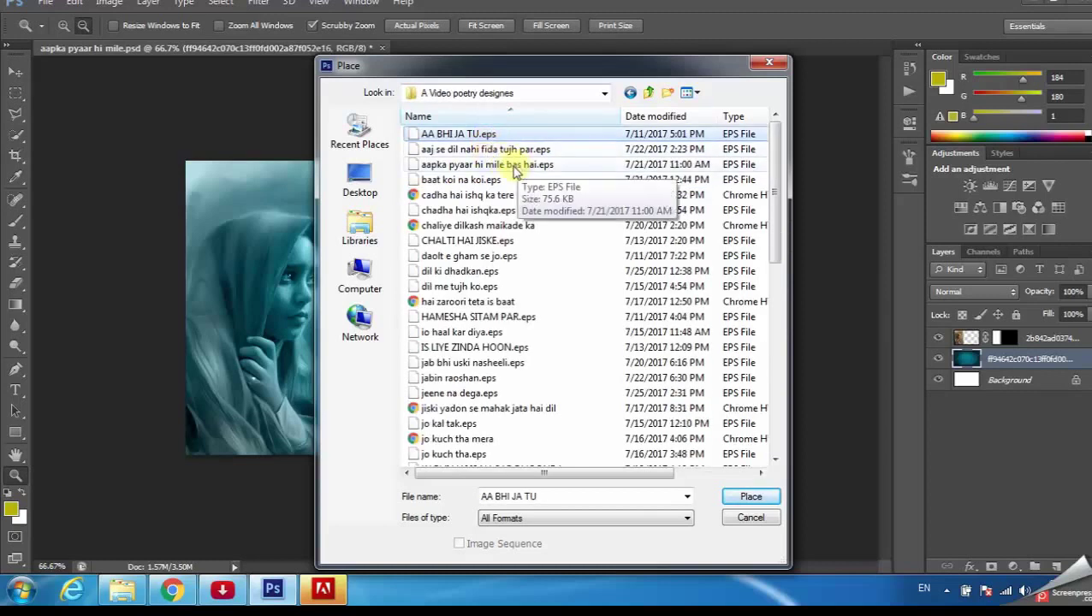
double_click(517, 165)
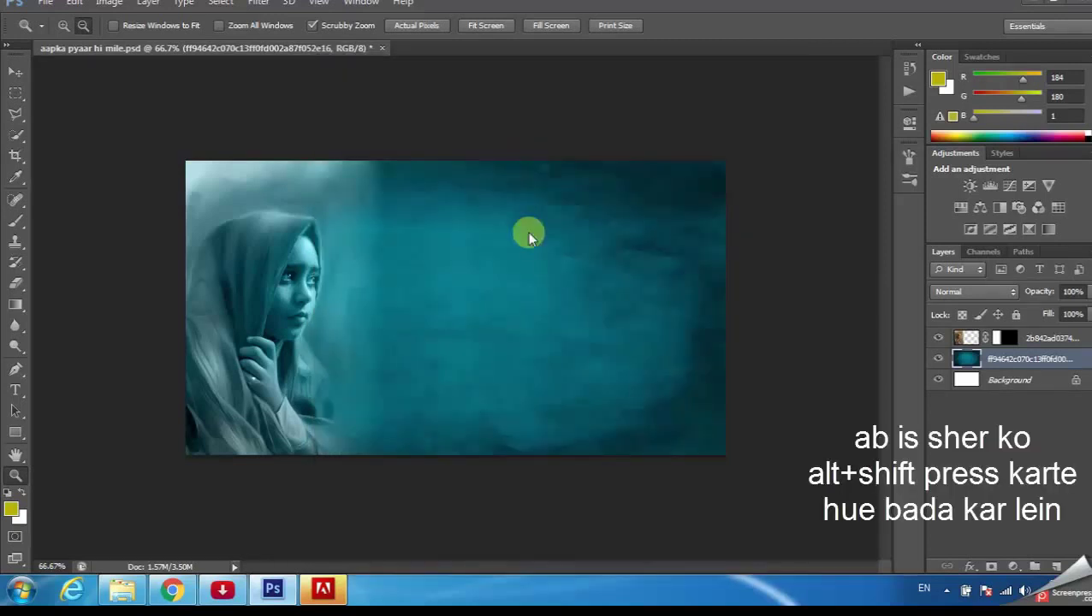
Enlarge the placed couplet to about 263%, move it to the image's lower right, and commit
drag(528, 236, 540, 411)
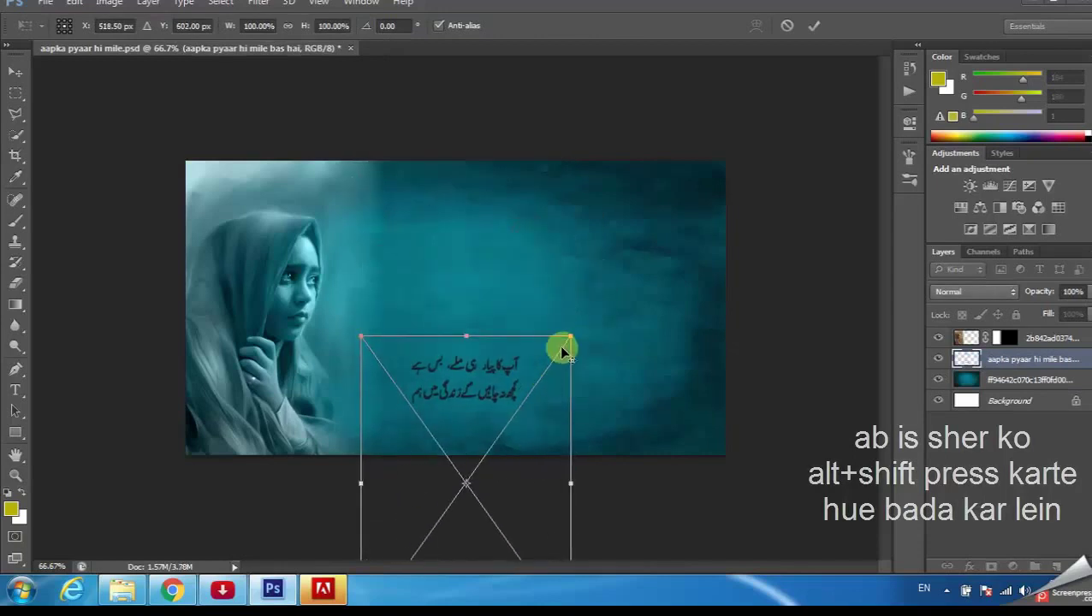
drag(569, 335, 759, 115)
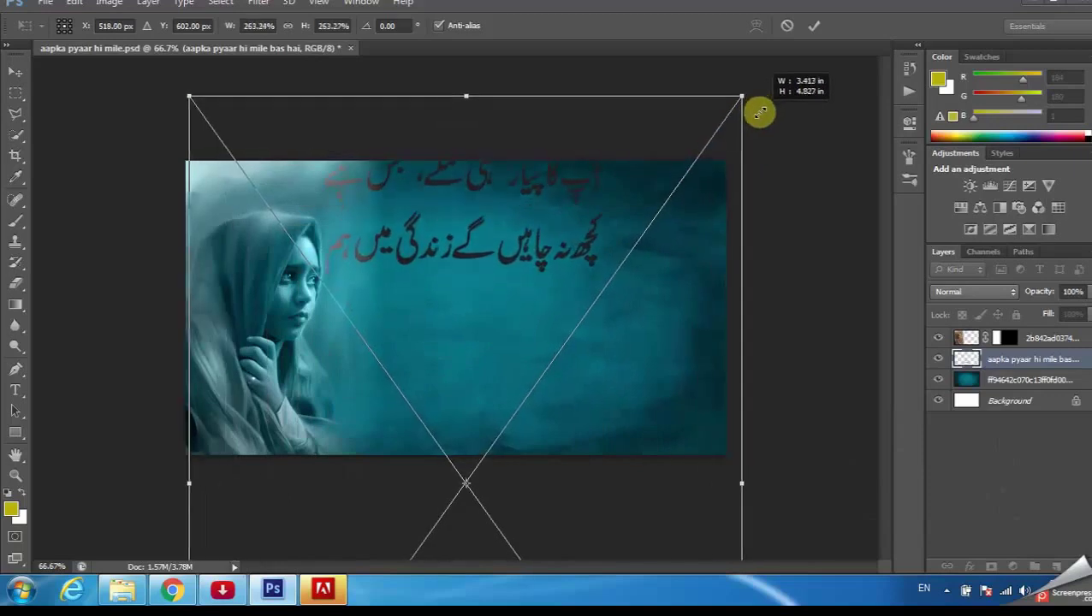
mouse_move(556, 247)
mouse_down()
mouse_move(597, 382)
mouse_move(656, 406)
mouse_up()
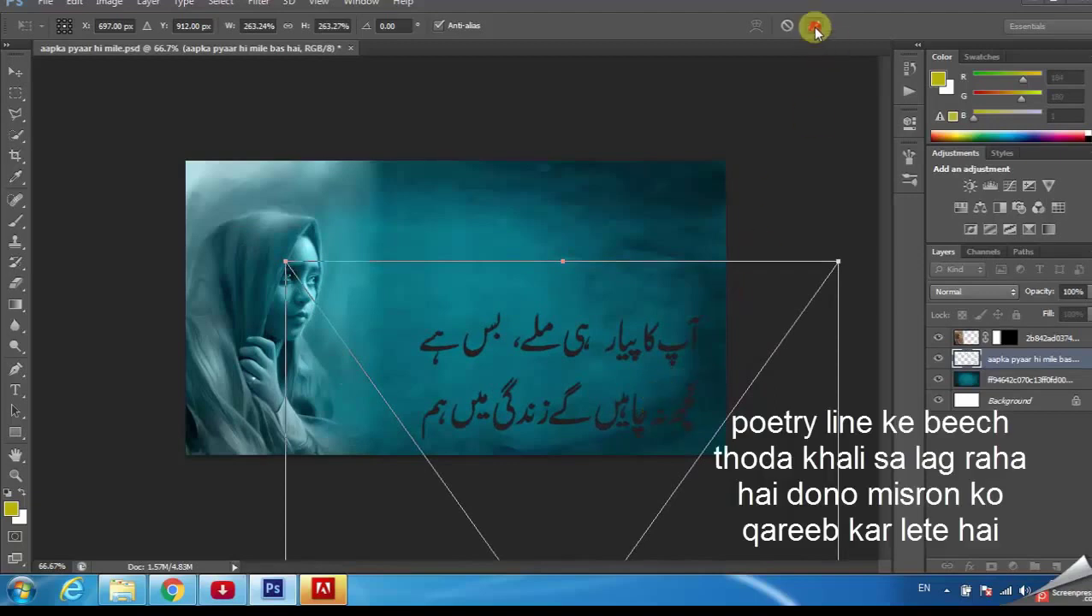
click(814, 27)
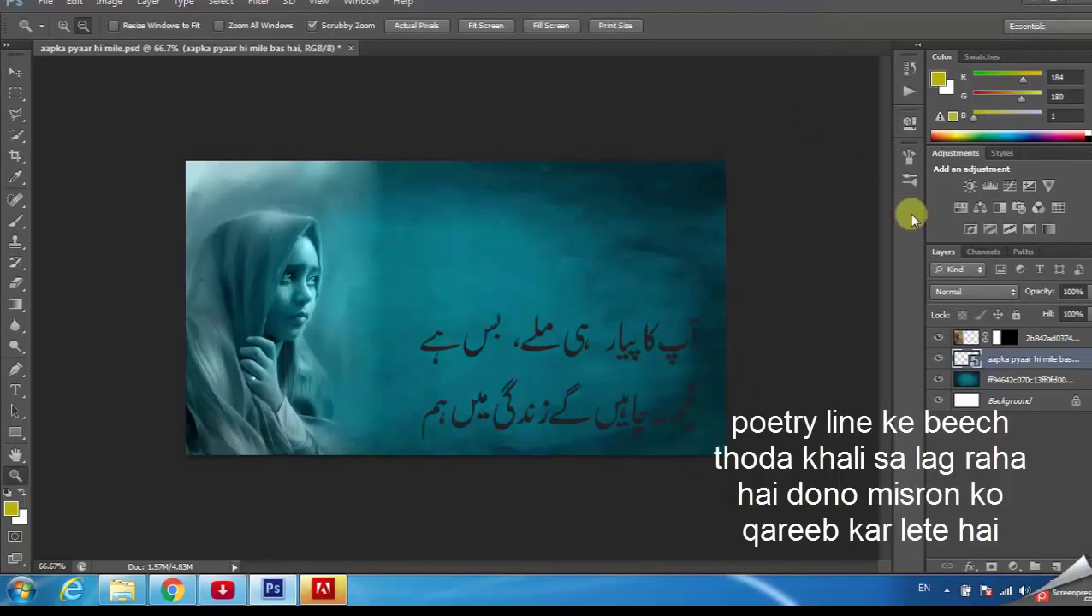
Rasterize the couplet layer and draw a rectangular marquee around the first Urdu line
right_click(1020, 358)
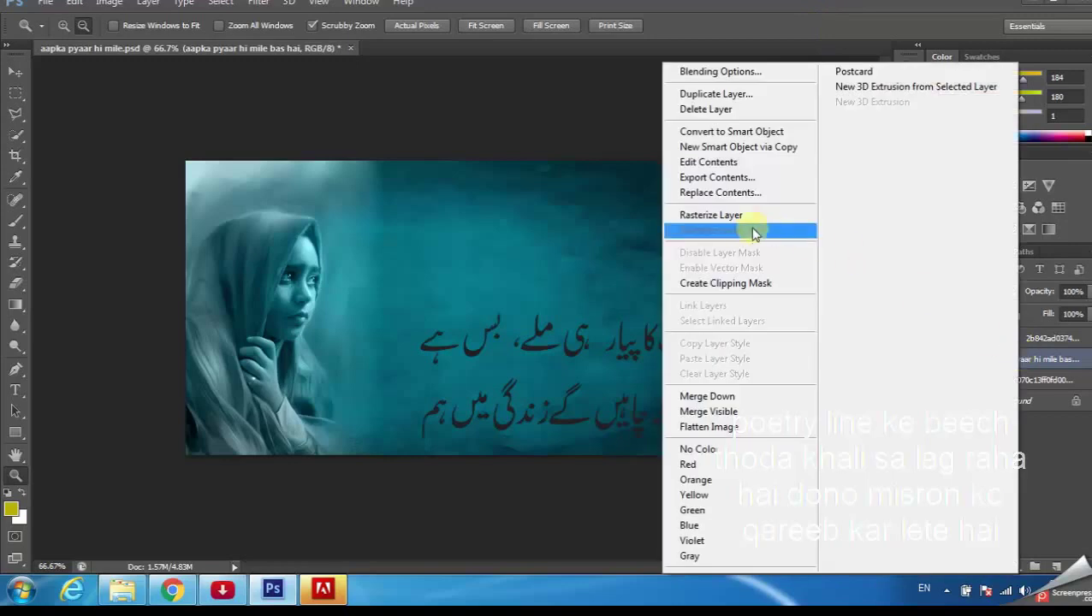
click(717, 216)
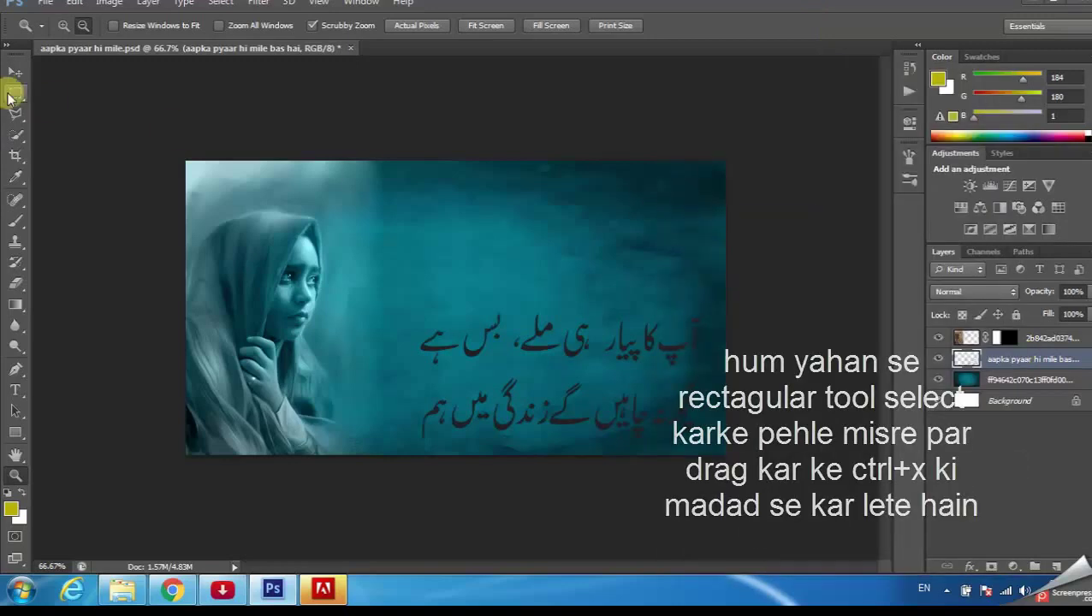
right_click(15, 93)
click(50, 94)
drag(400, 245, 715, 372)
drag(434, 312, 636, 378)
drag(398, 266, 709, 374)
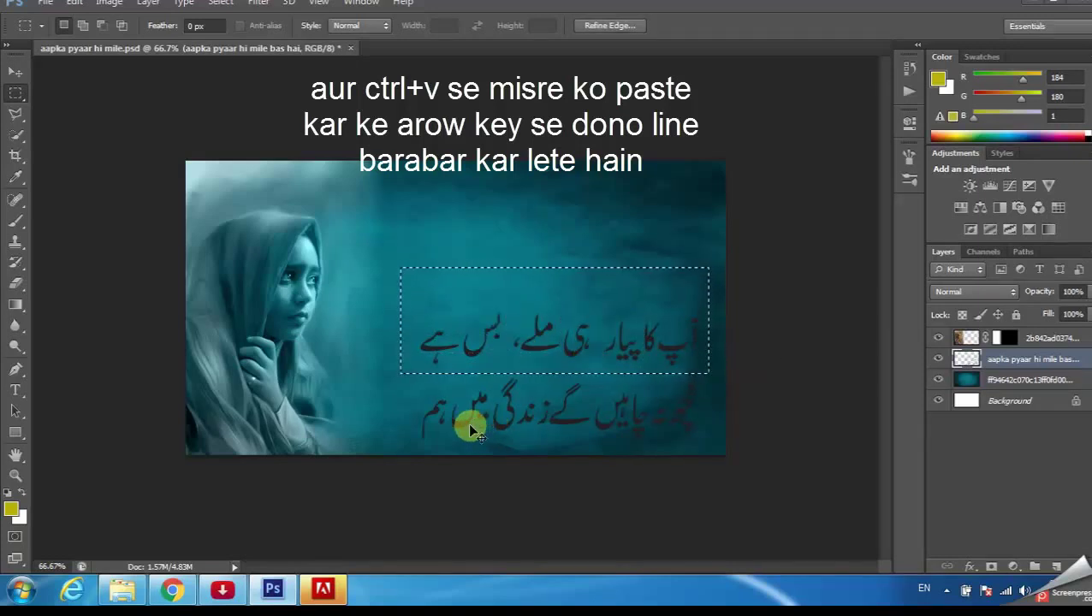
Cut and paste the first line, position it just above the second, and merge it into the couplet layer
key(ctrl+x)
key(ctrl+v)
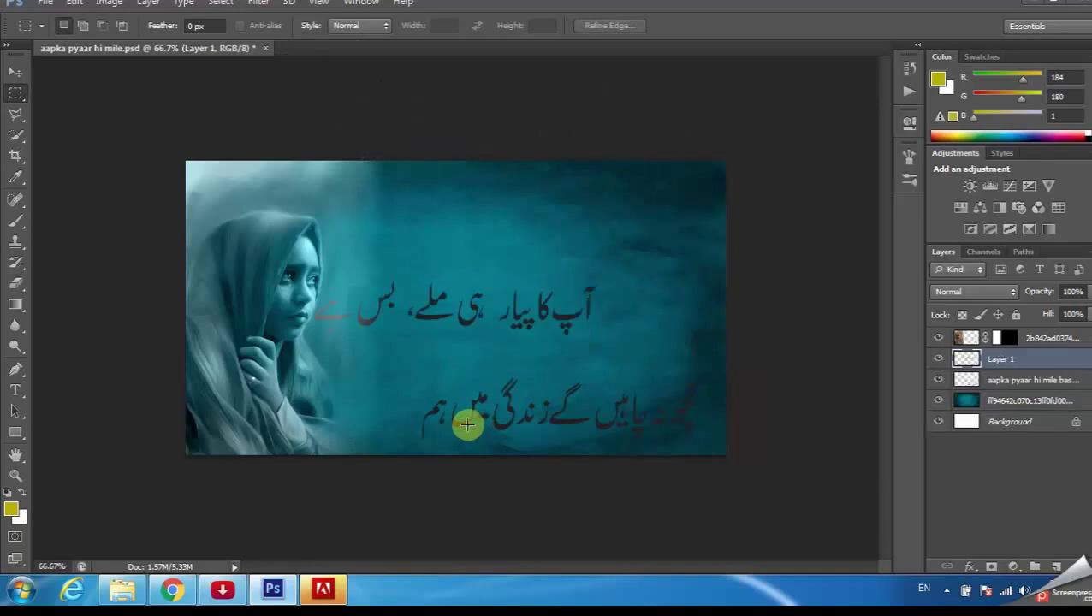
click(16, 72)
drag(397, 226, 619, 351)
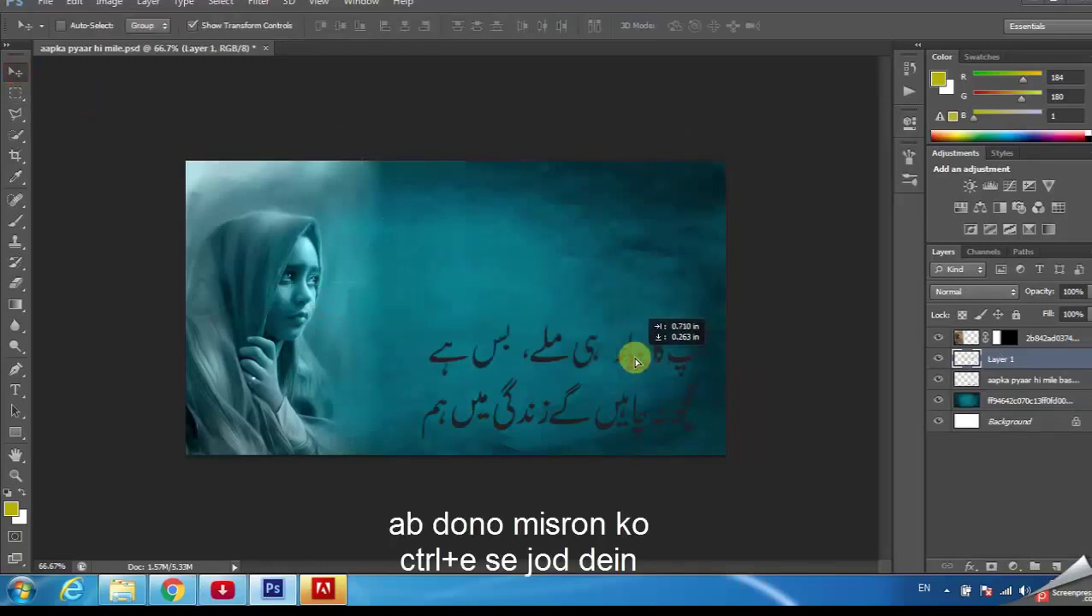
drag(619, 351, 629, 366)
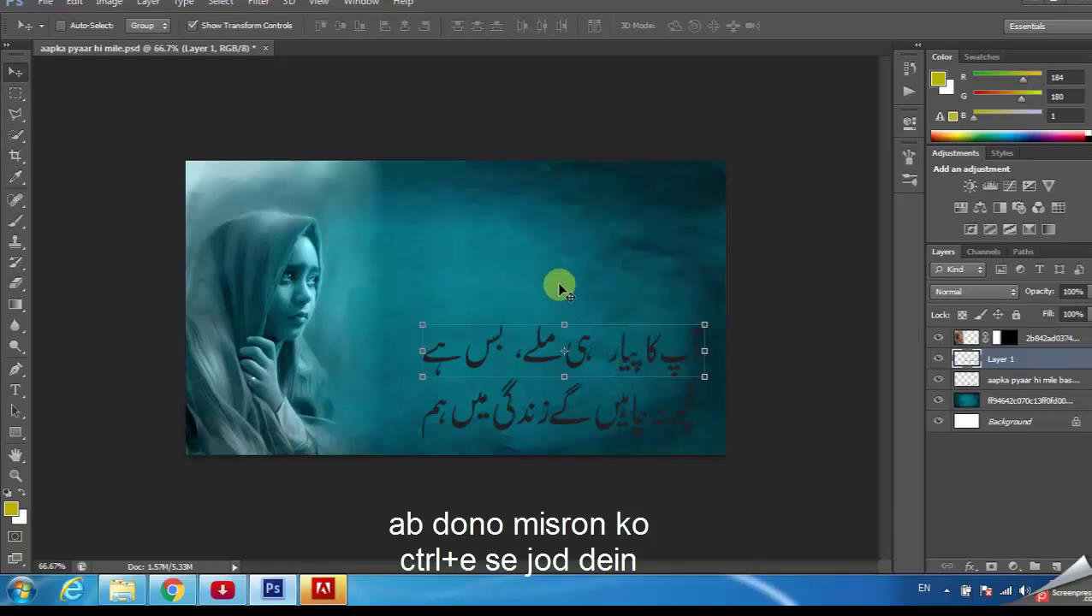
key(Left)
key(Left)
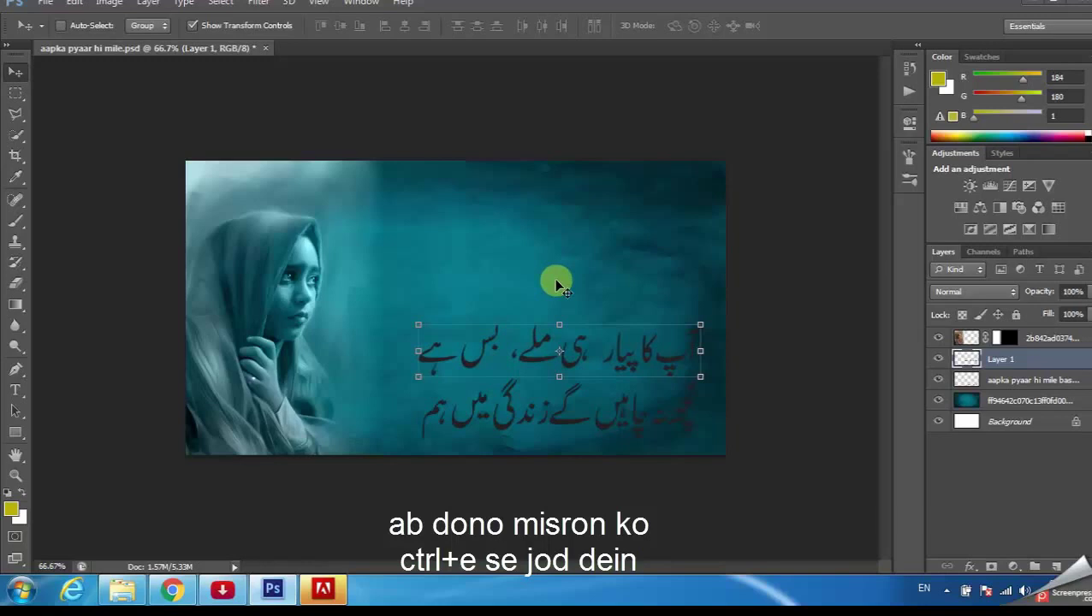
key(Right)
key(Right)
key(Right)
key(Right)
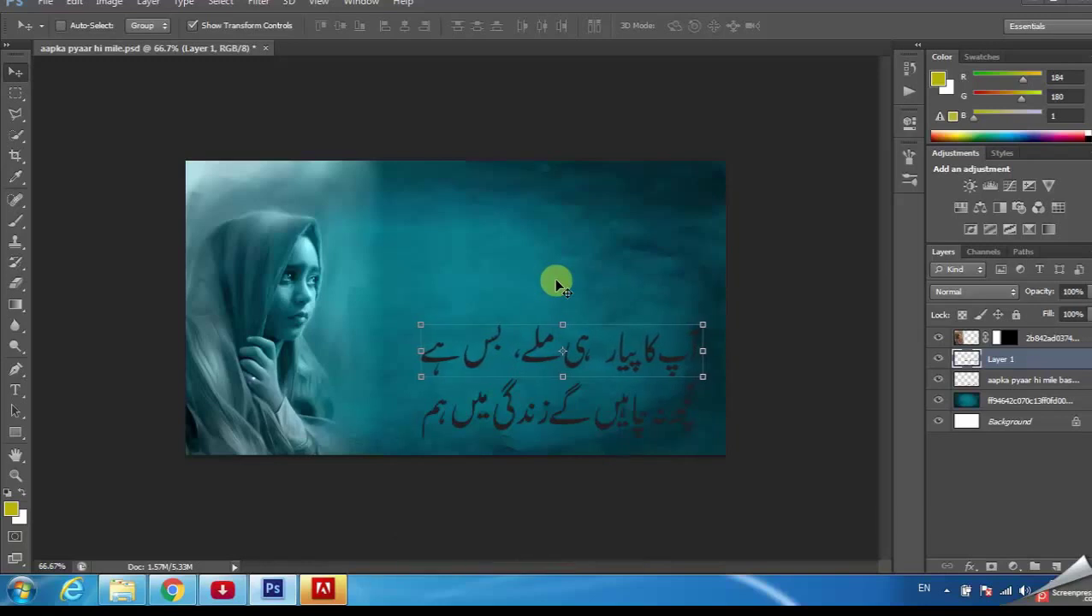
click(192, 26)
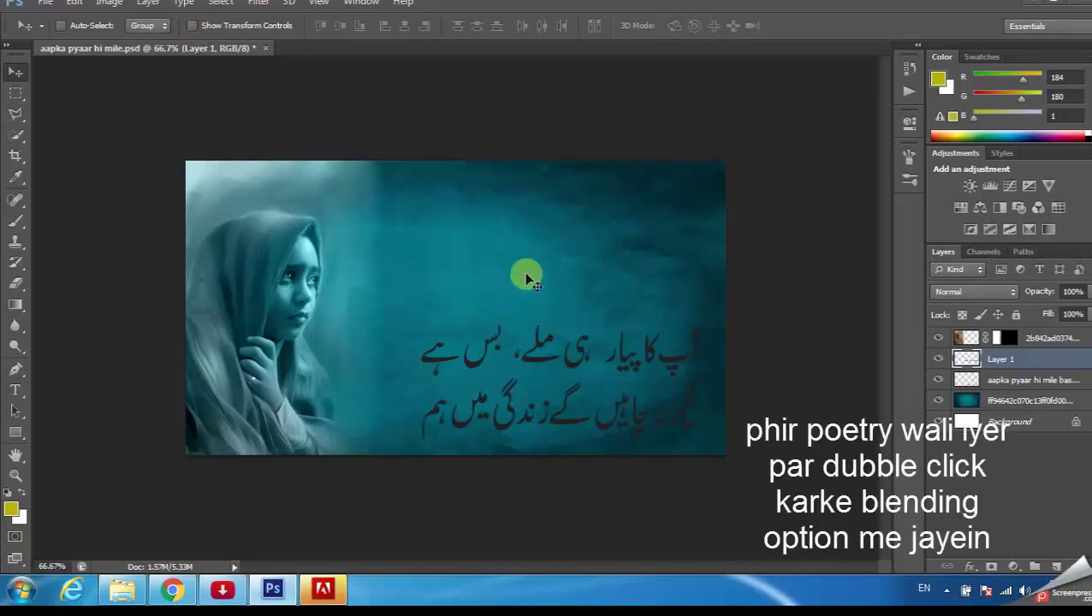
key(ctrl+e)
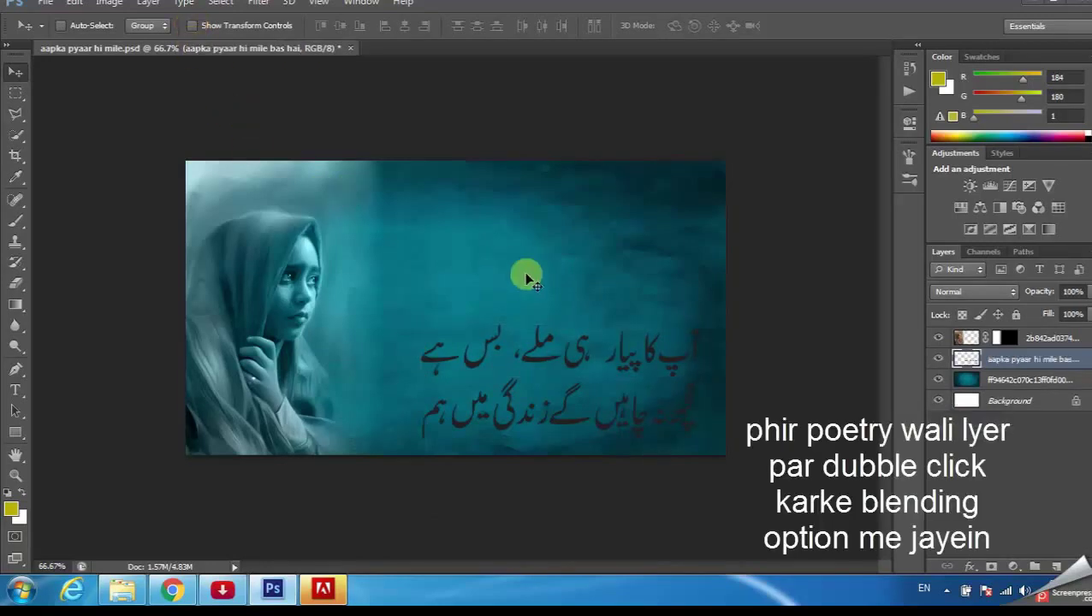
Add a Color Overlay of light cyan 4eeff7, sampled from the background teal and lightened
double_click(969, 362)
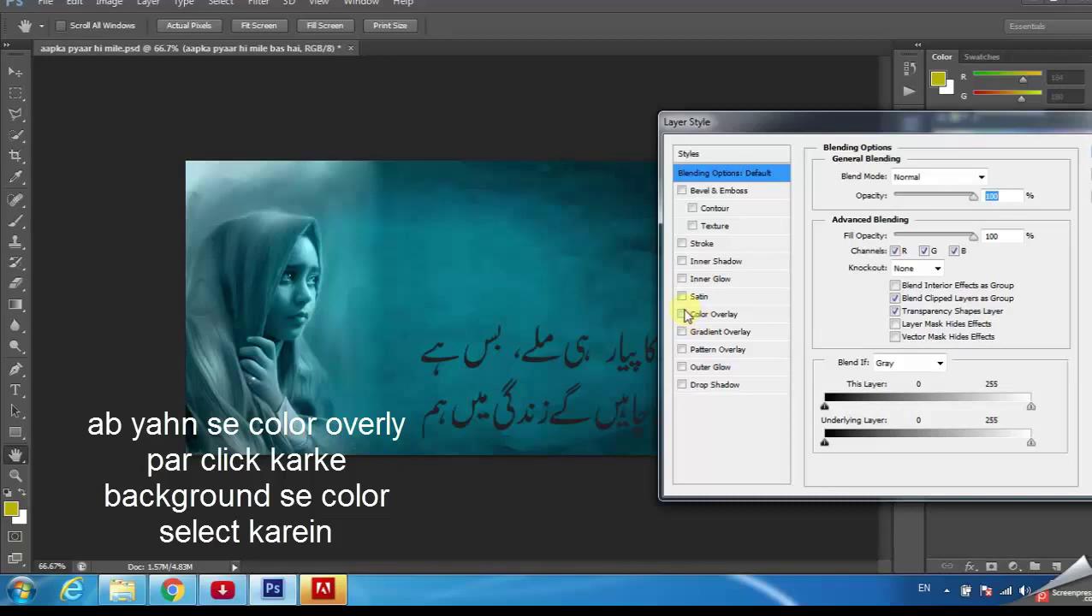
click(682, 314)
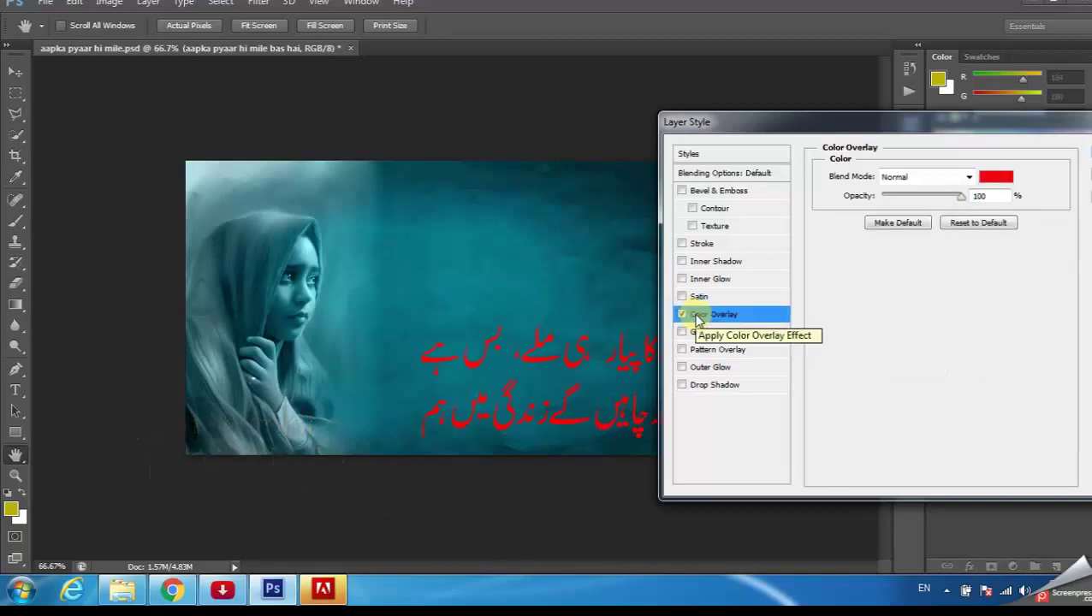
click(996, 177)
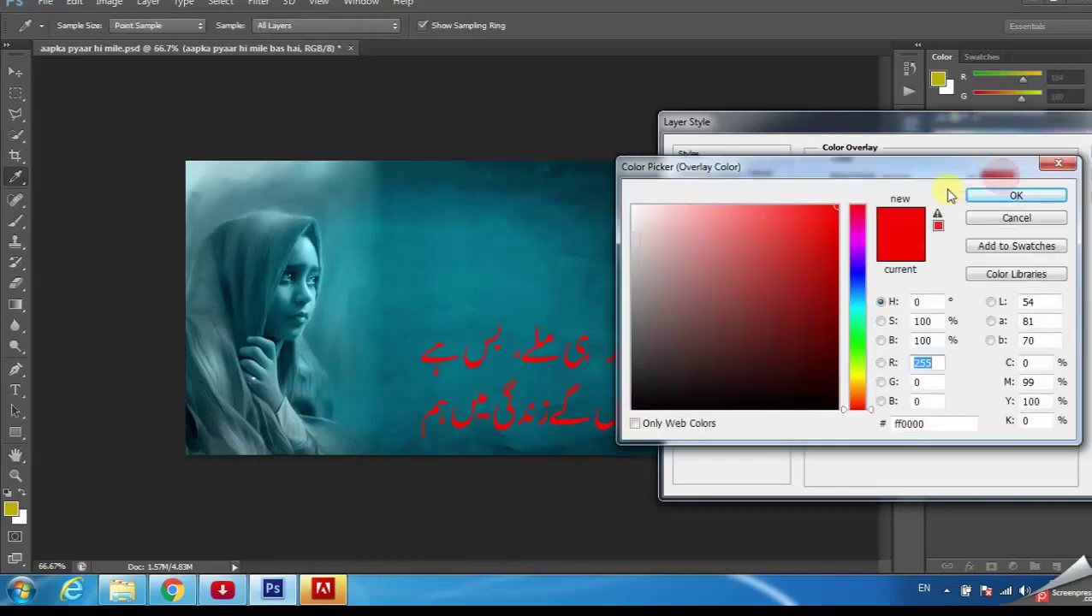
click(473, 237)
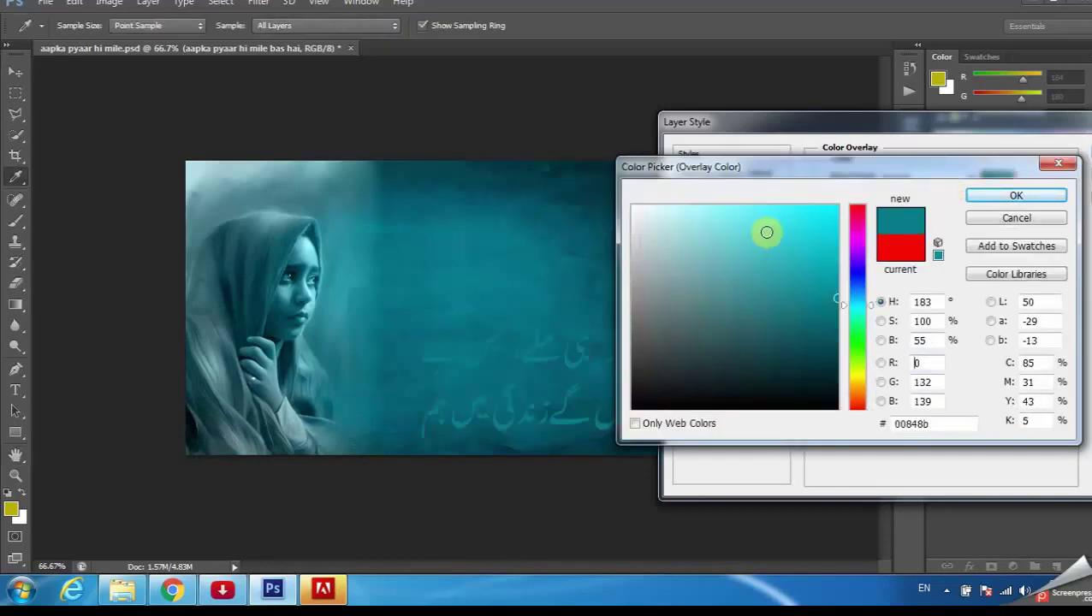
click(774, 223)
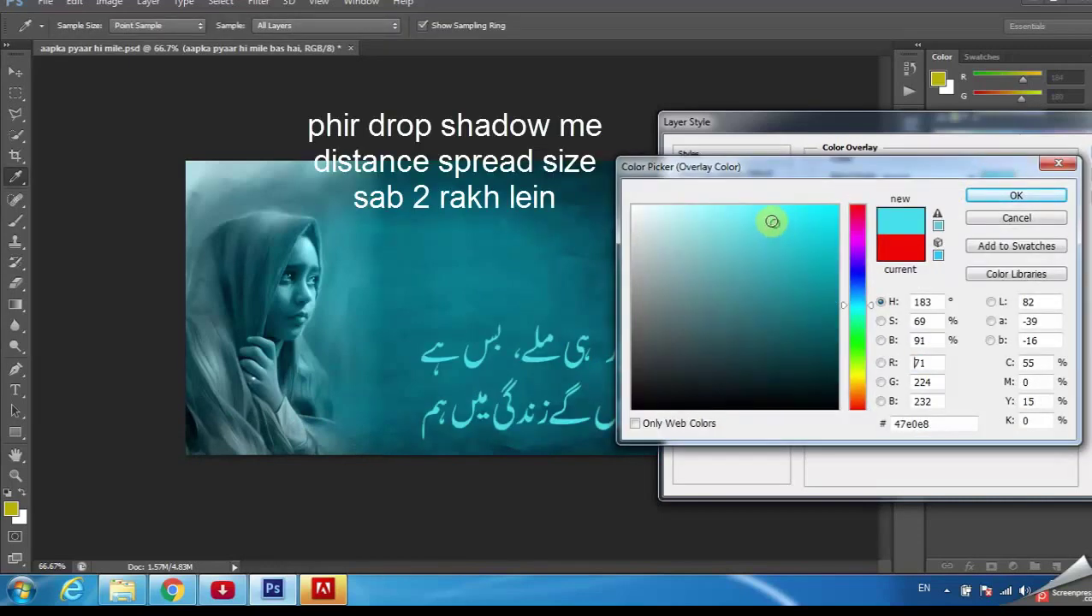
click(771, 211)
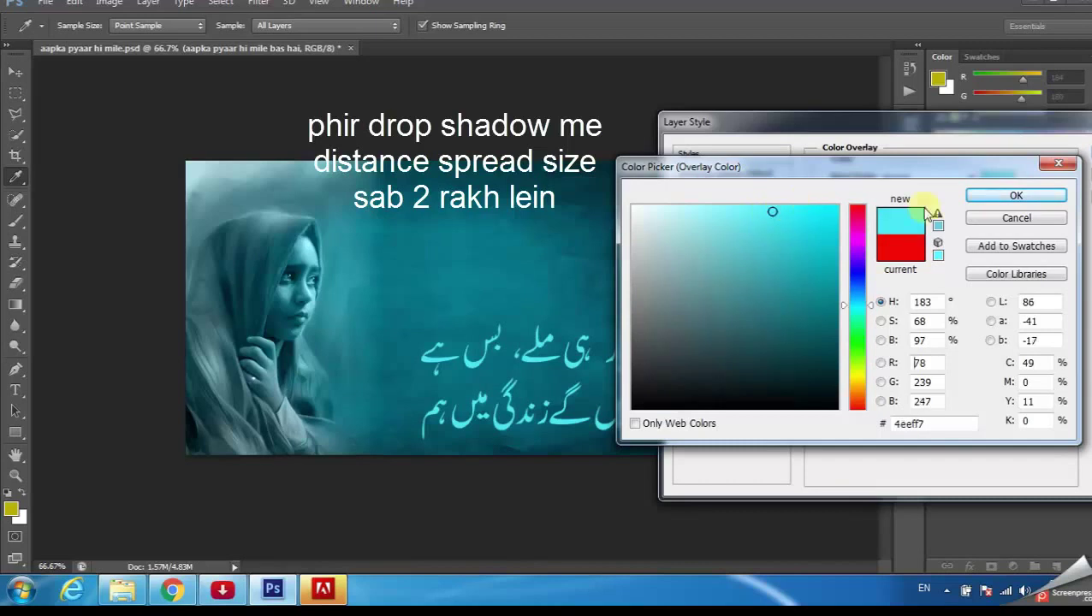
click(988, 199)
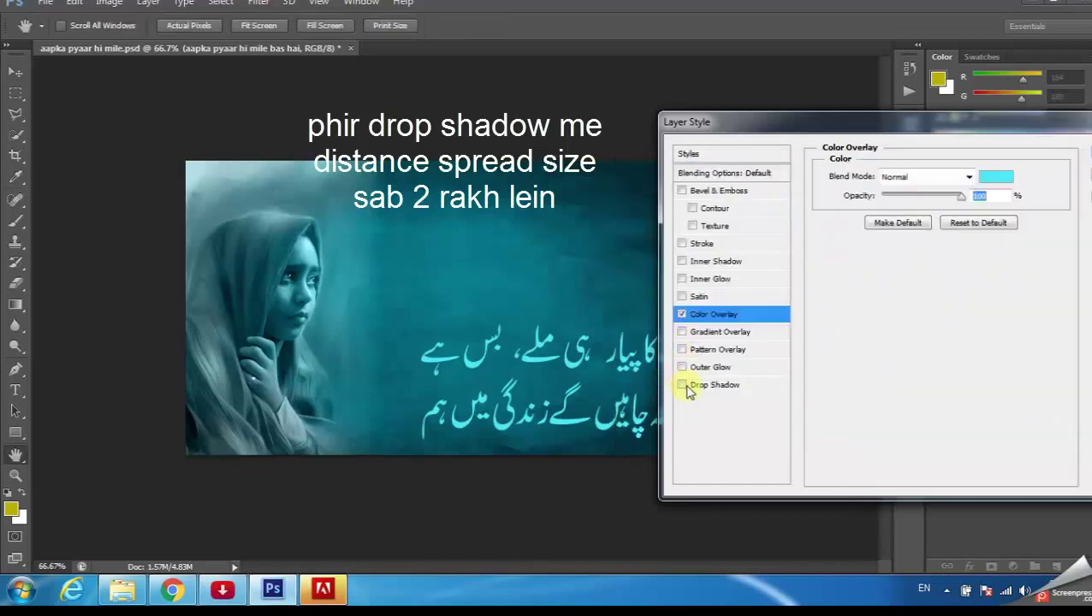
Add a drop shadow with distance 2, spread 2 and size 2
click(695, 386)
click(975, 245)
text(2)
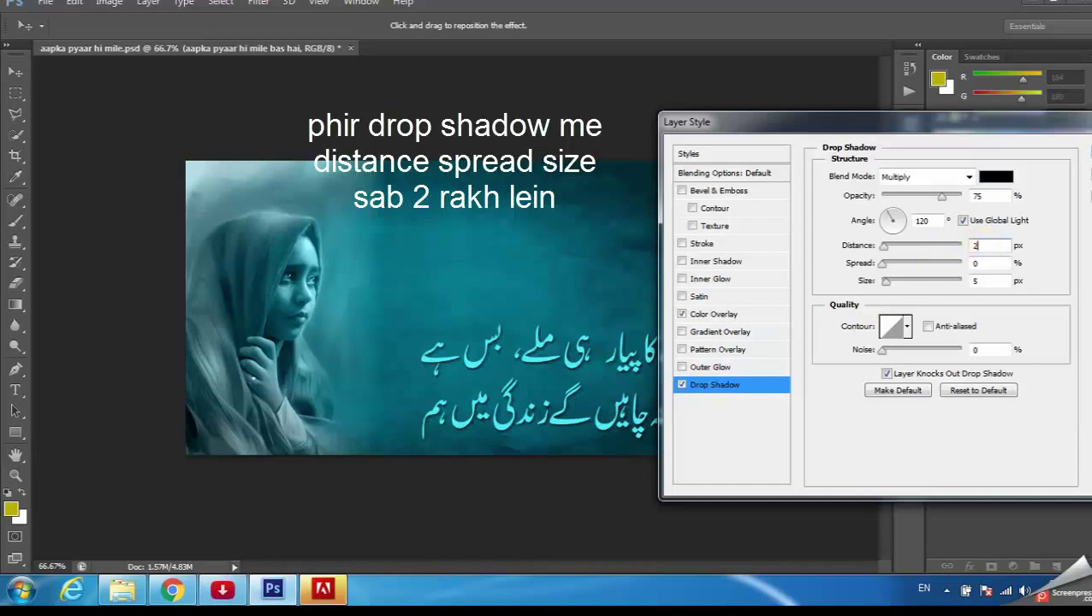
click(978, 264)
key(BackSpace)
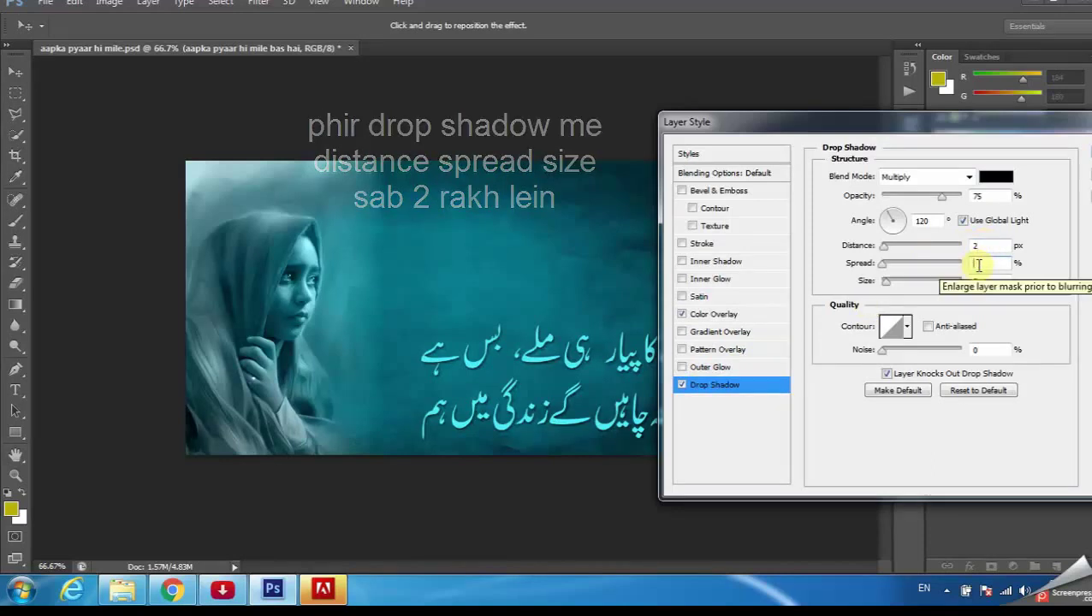
text(2)
click(982, 283)
text(3)
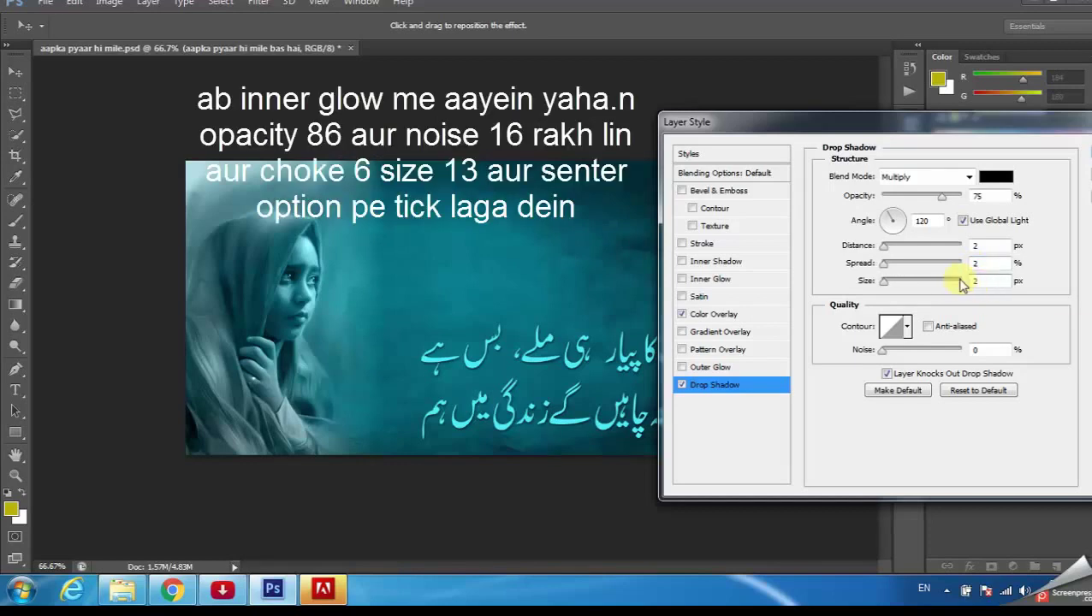
Add a centre-source inner glow with opacity 86, noise 16, choke 6 and size 13
click(687, 281)
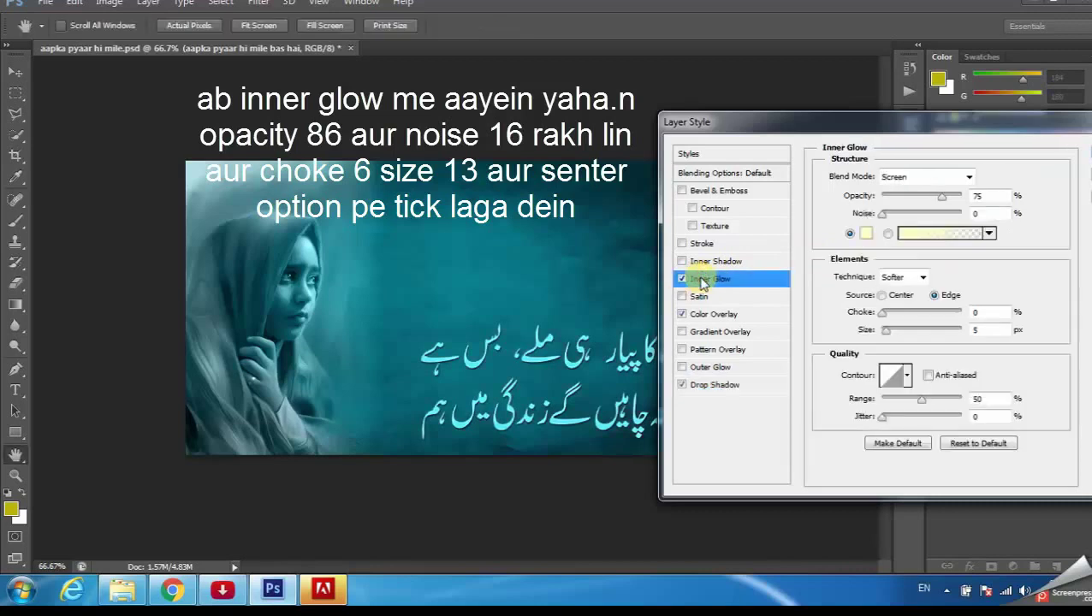
text(8)
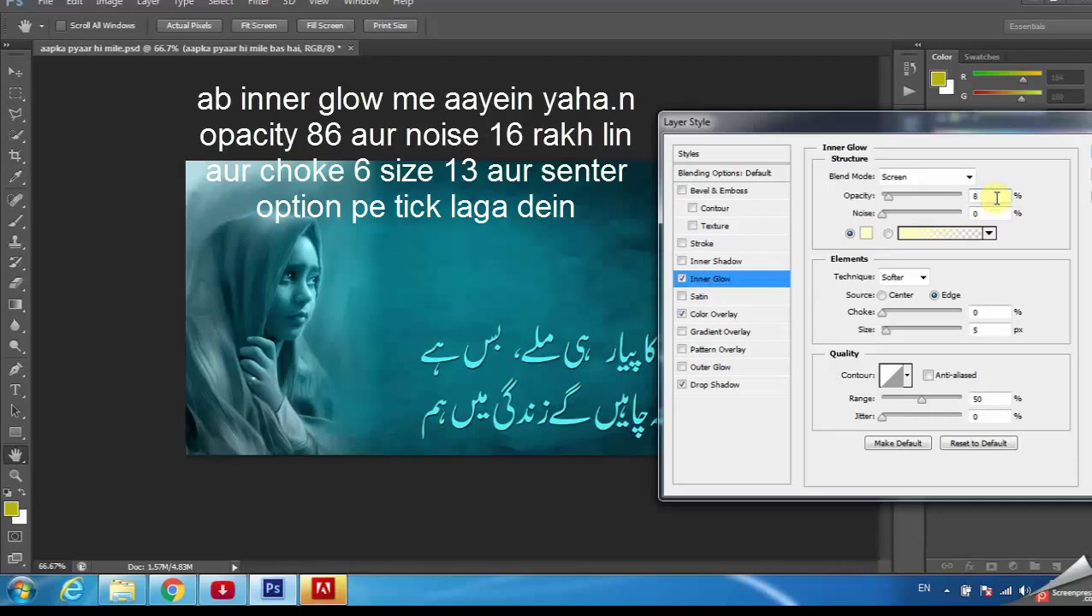
text(86)
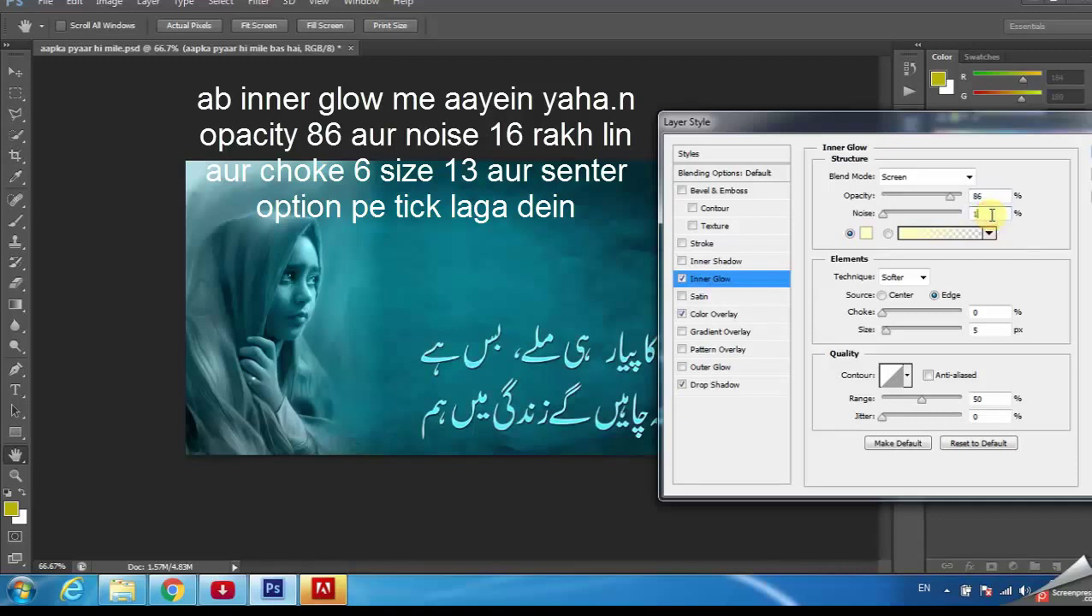
click(886, 295)
click(1002, 315)
key(BackSpace)
text(6)
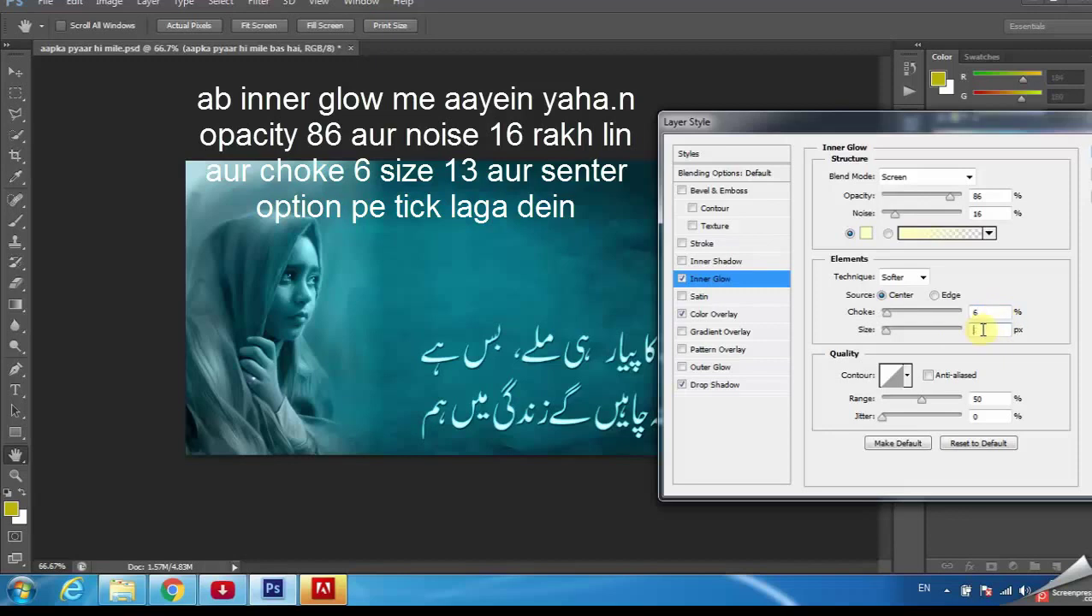
text(13)
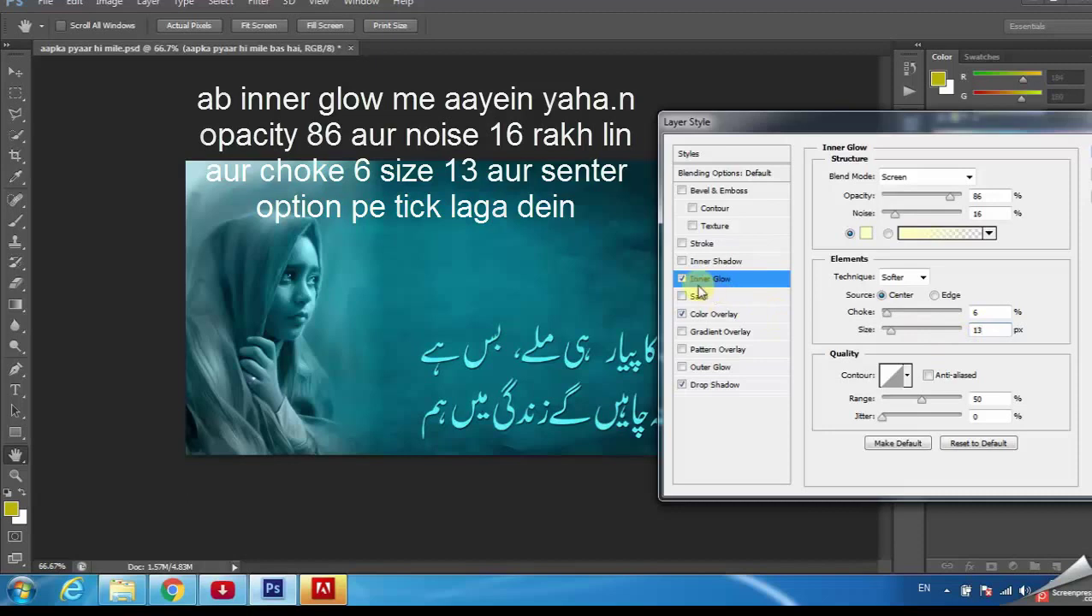
Add a Bevel & Emboss of size 1 and enable Inner Shadow
click(684, 192)
double_click(993, 250)
text(1)
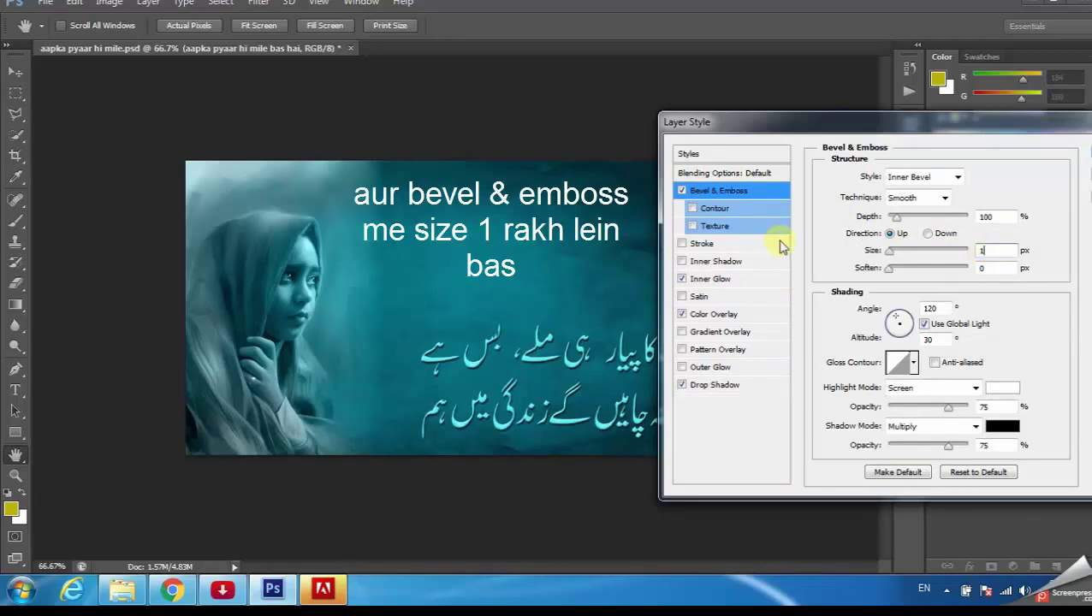
click(691, 262)
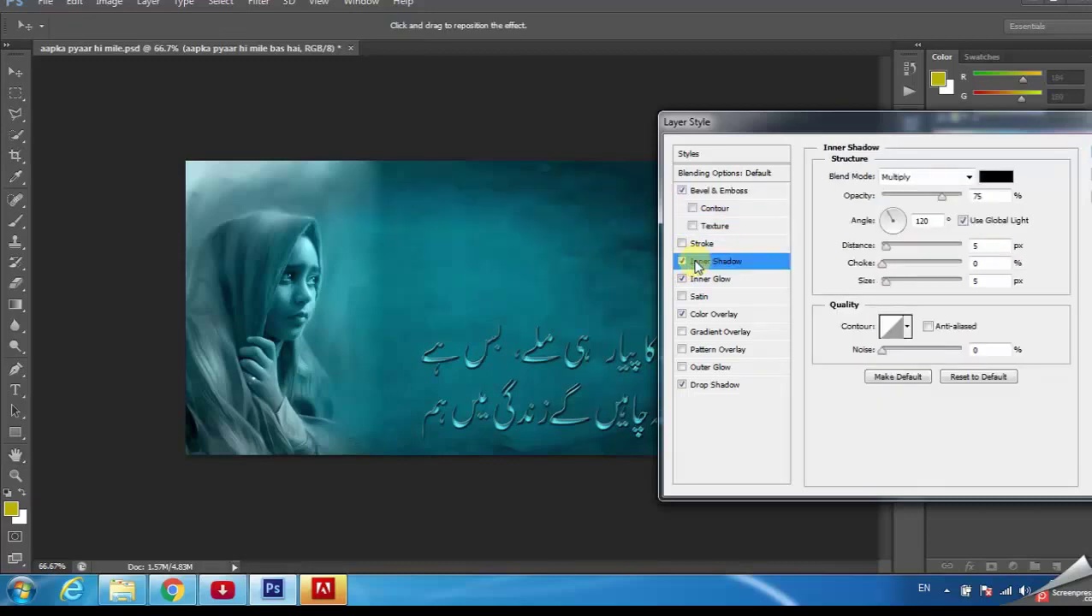
Set the inner shadow to distance 3, size 3 and Color Burn blending, then enable Outer Glow
click(992, 246)
key(BackSpace)
text(3)
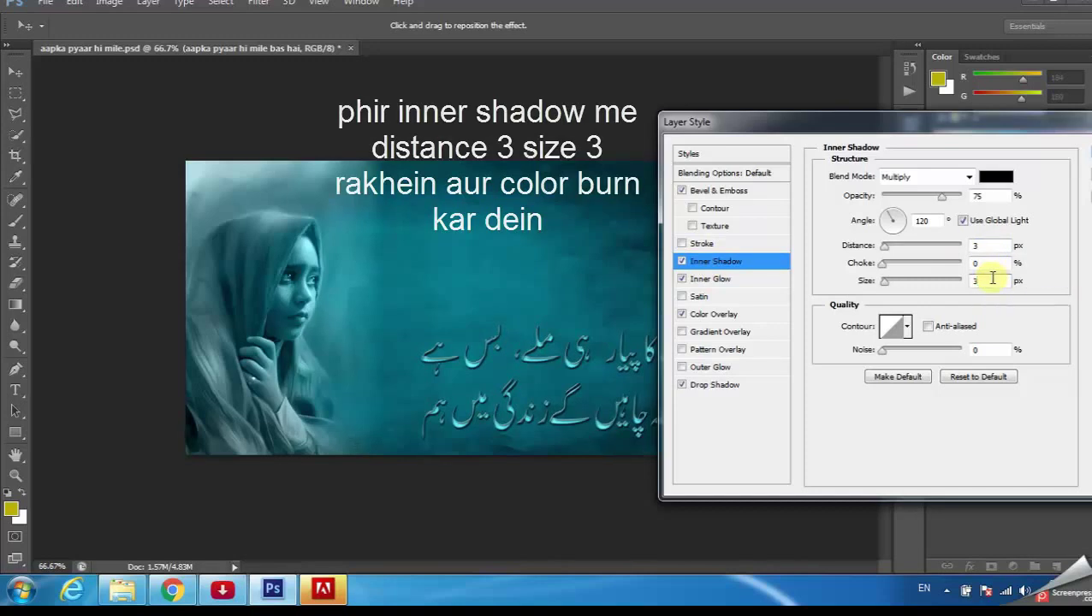
click(967, 177)
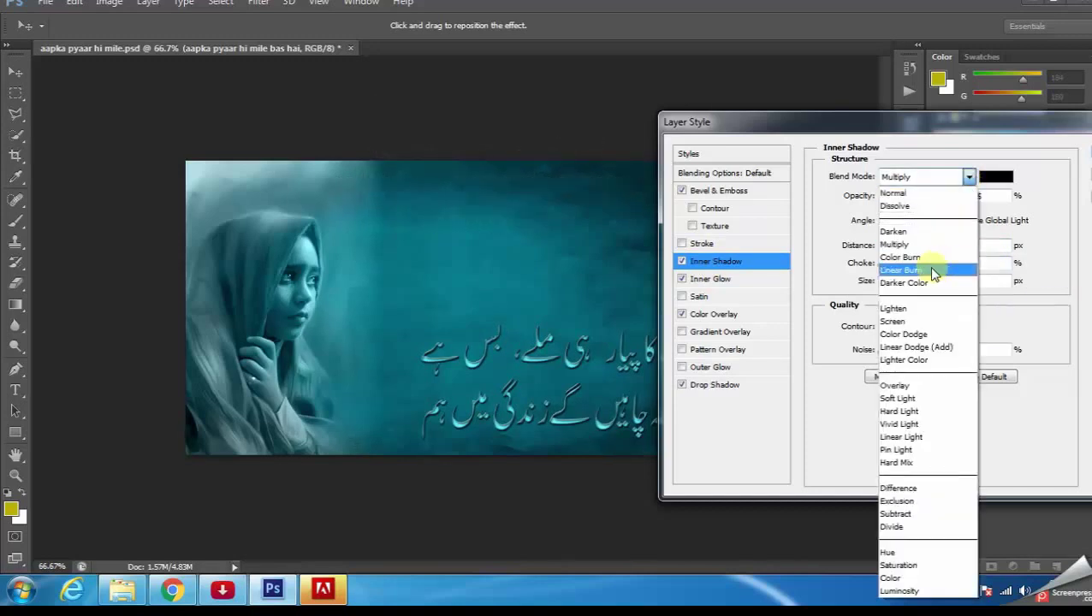
click(900, 258)
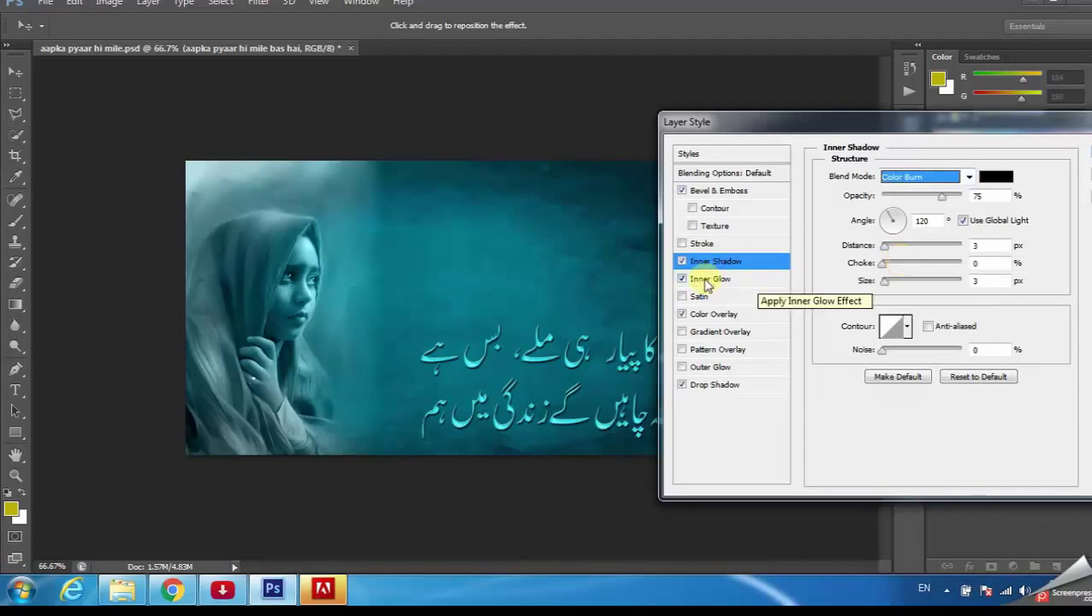
click(683, 314)
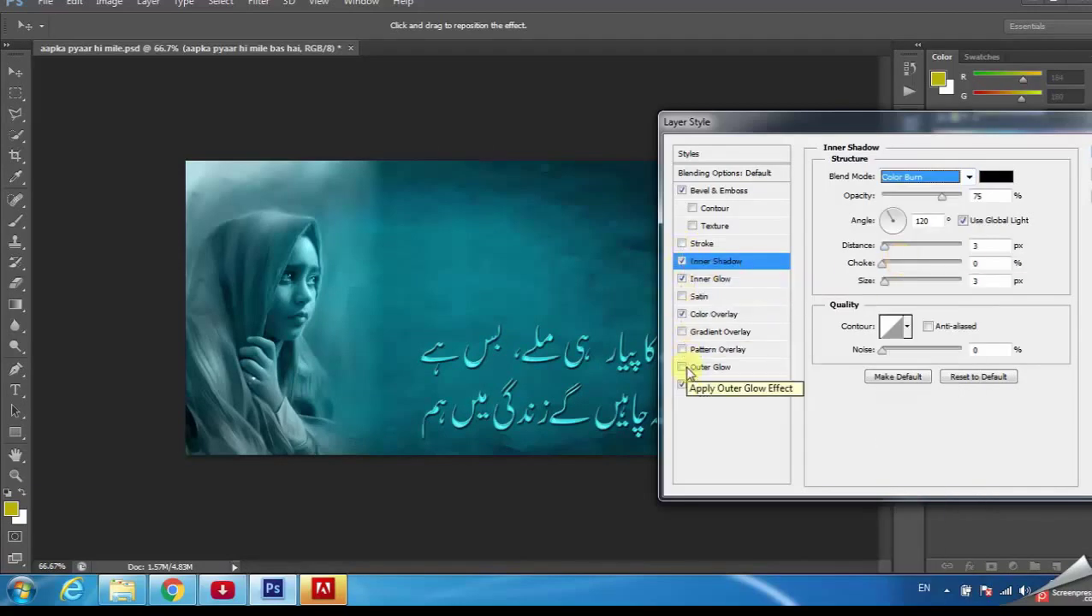
click(684, 367)
Set the outer glow to dark teal 01262b sampled from the background, Multiply blending, and enable Stroke
click(700, 368)
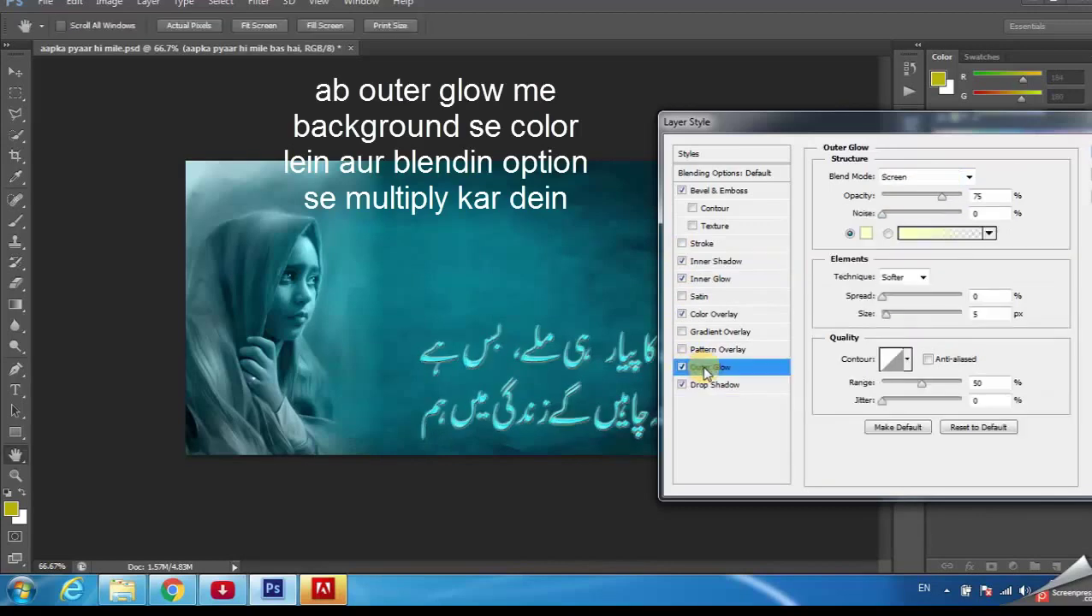
click(865, 236)
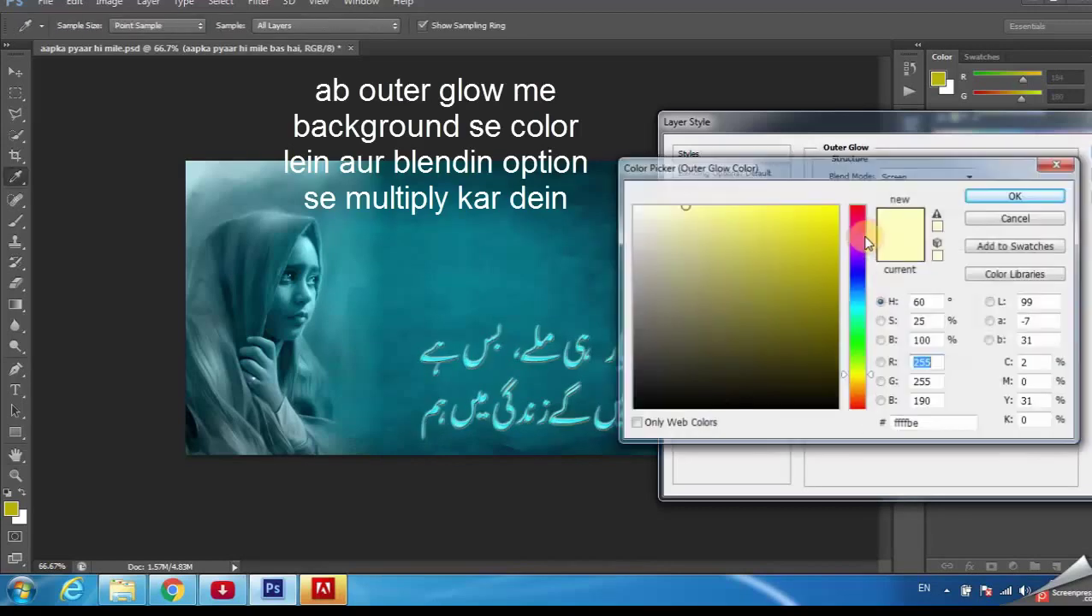
click(578, 177)
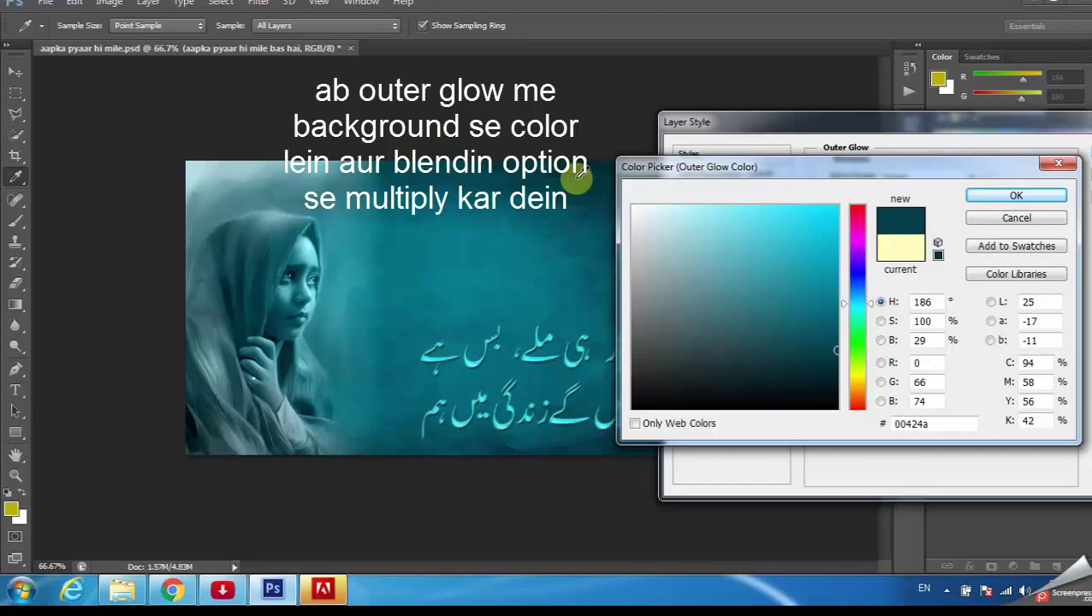
click(831, 375)
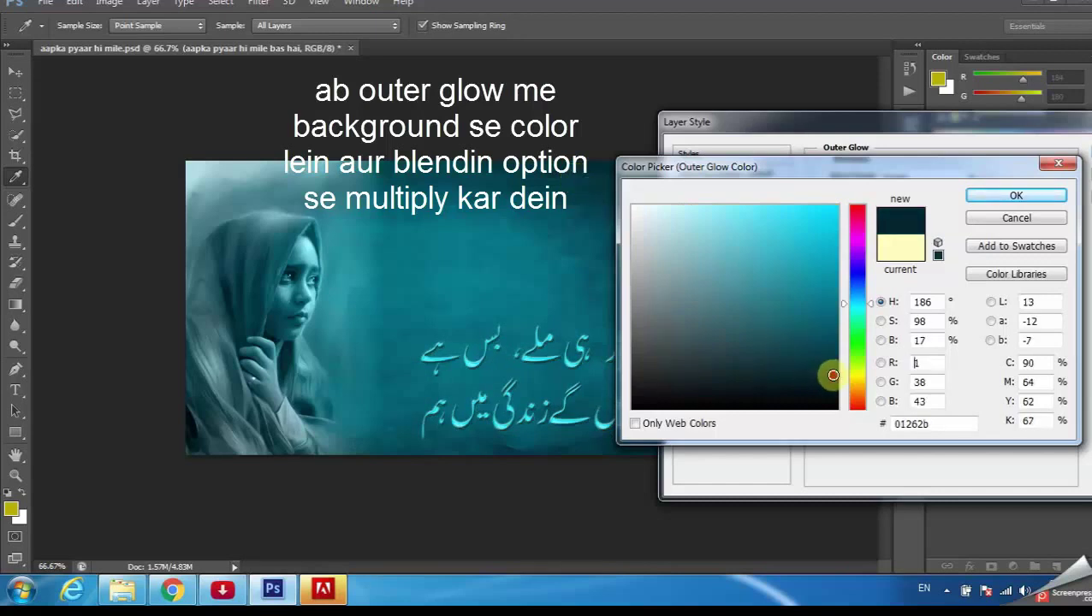
click(985, 199)
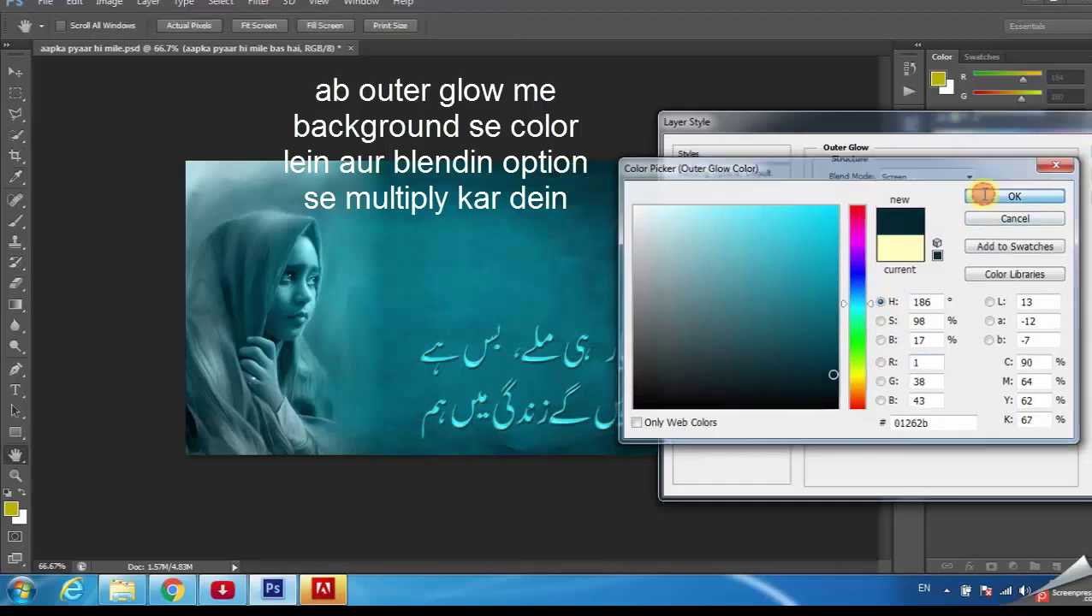
click(968, 176)
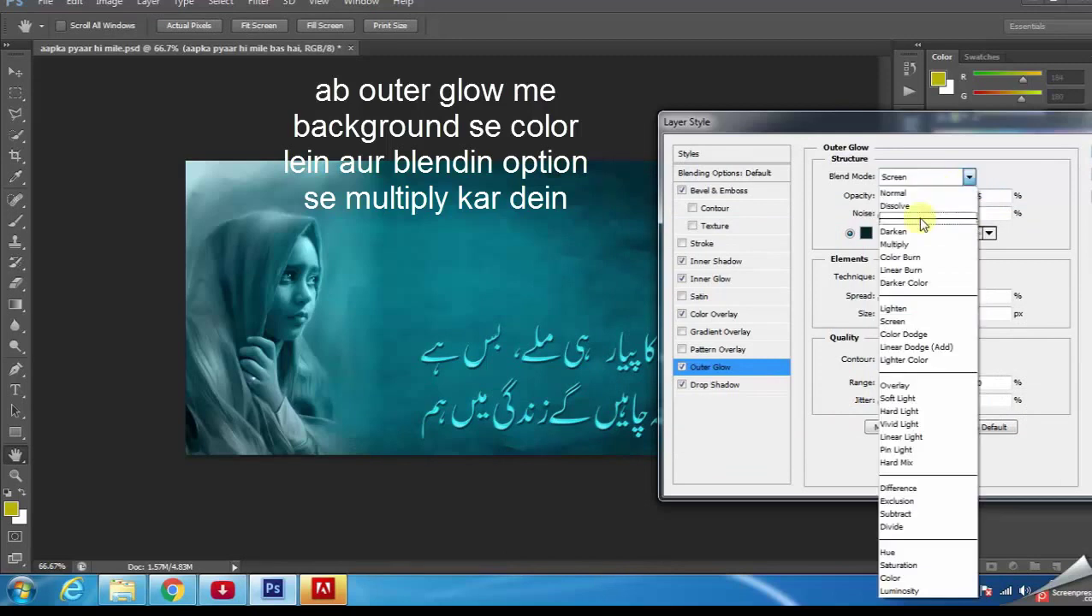
click(922, 245)
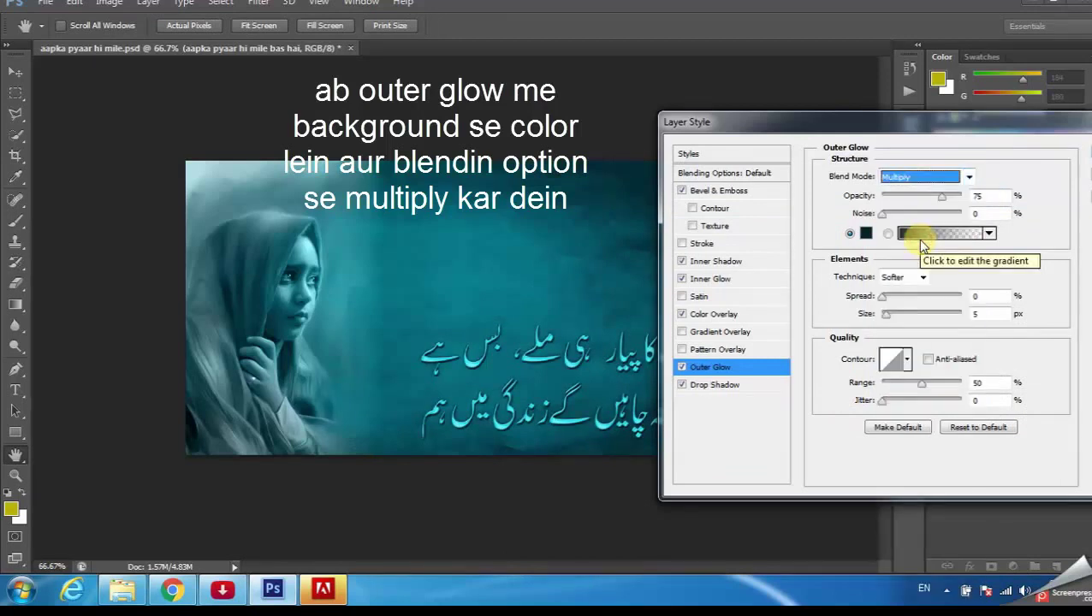
key(Tab)
Add a 1 px black outside stroke to the couplet and apply the full layer style
click(702, 244)
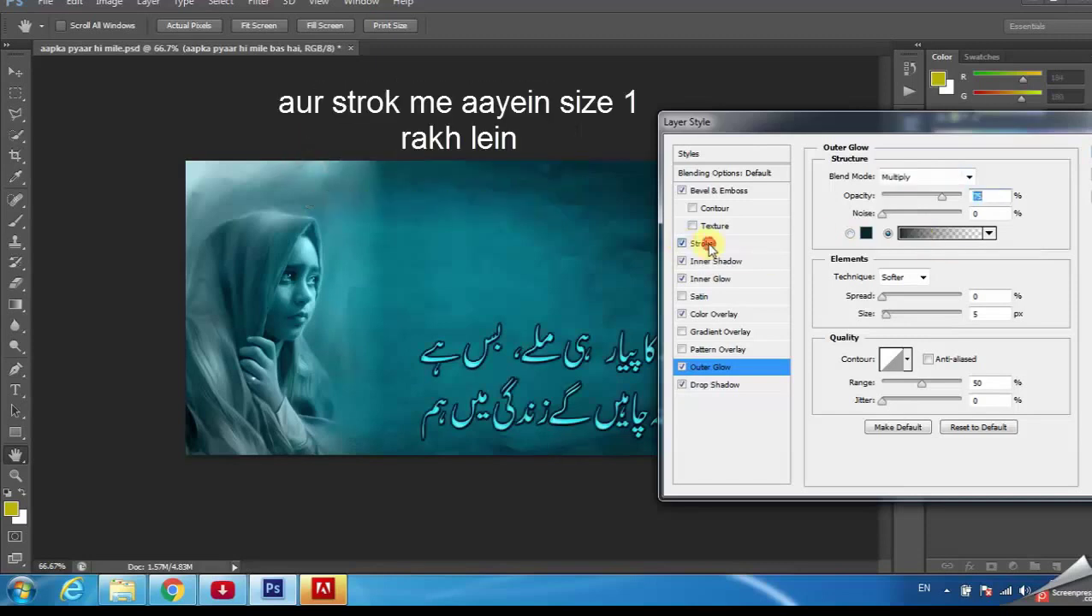
click(991, 174)
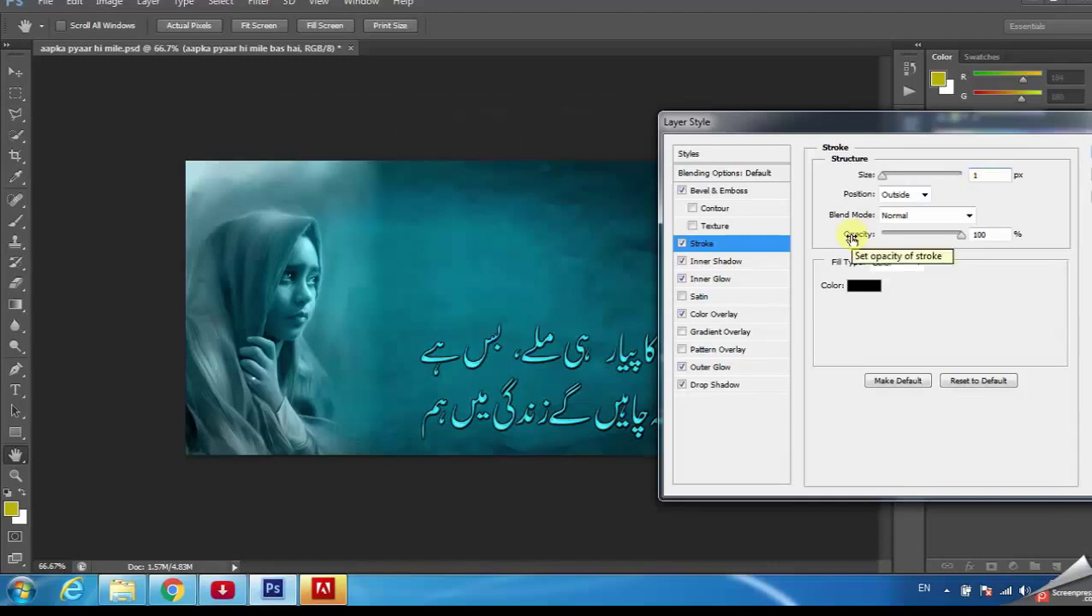
drag(957, 129, 929, 131)
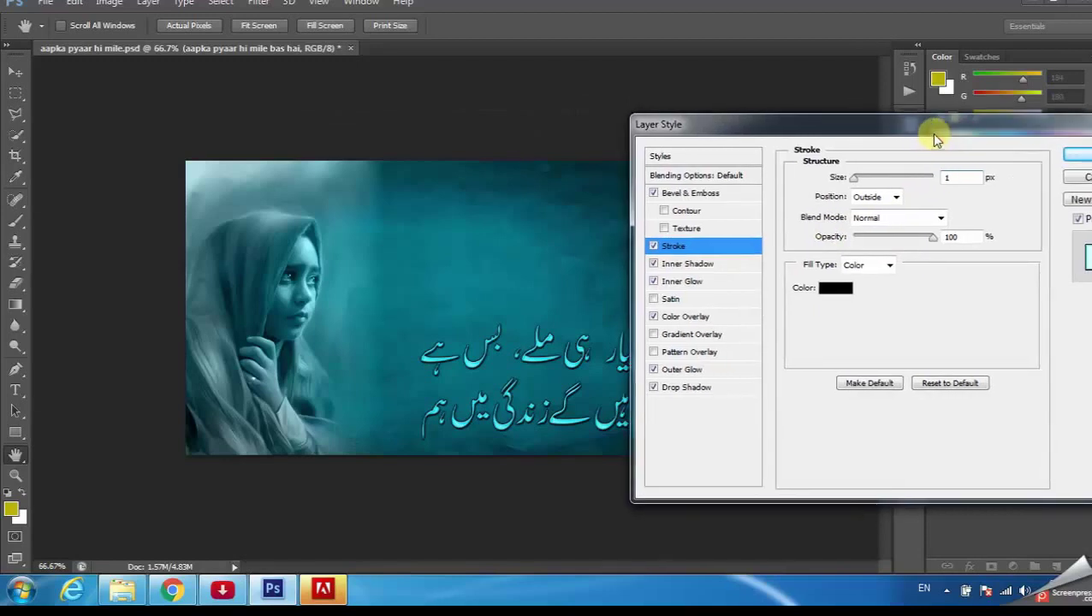
click(1074, 156)
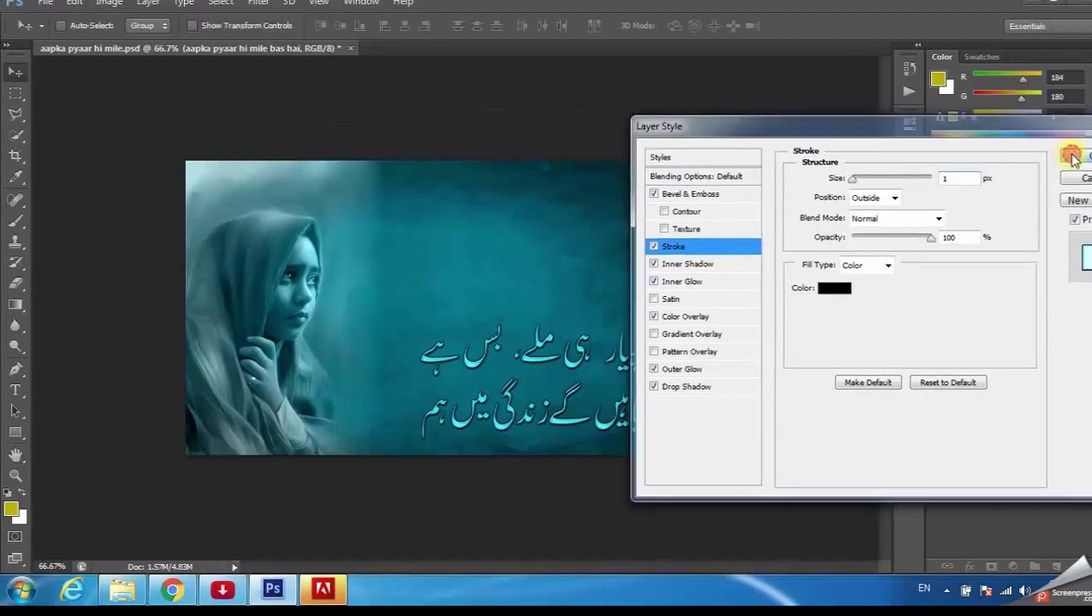
click(15, 475)
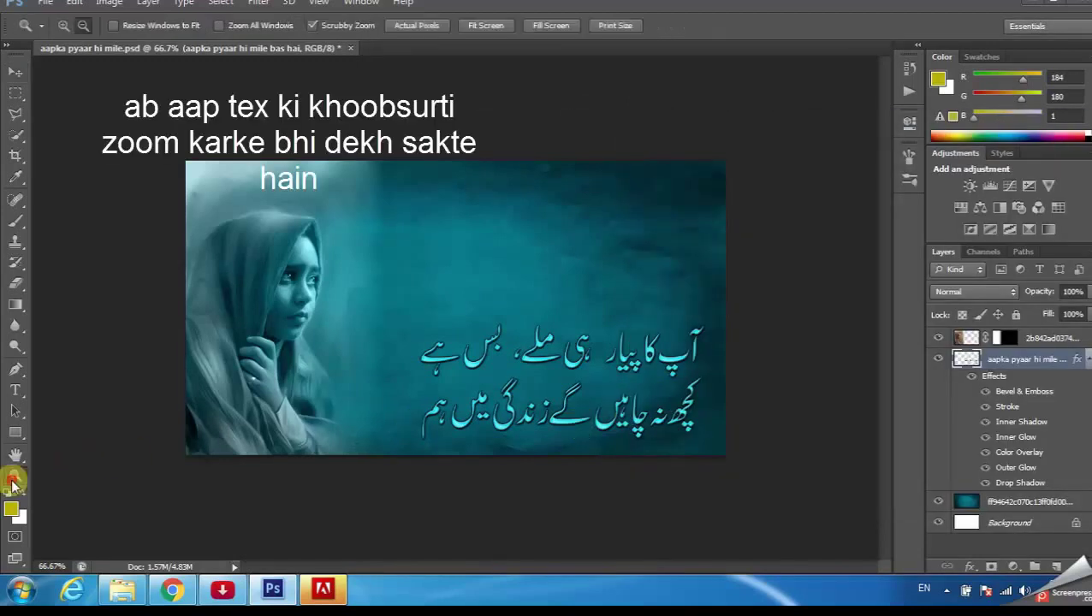
click(63, 25)
click(619, 409)
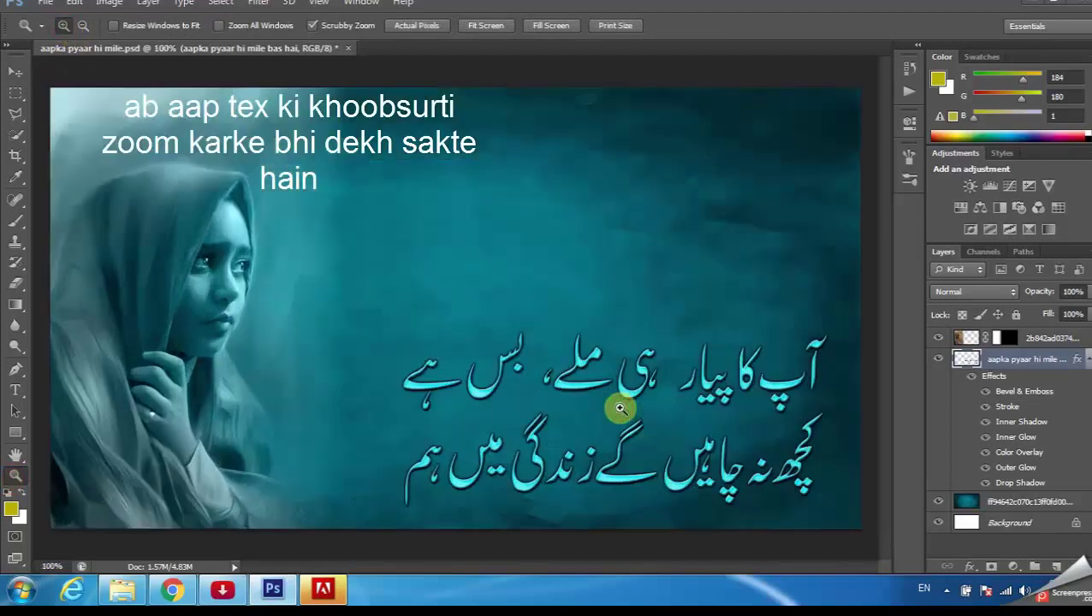
click(703, 414)
scroll(697, 410, down, 2)
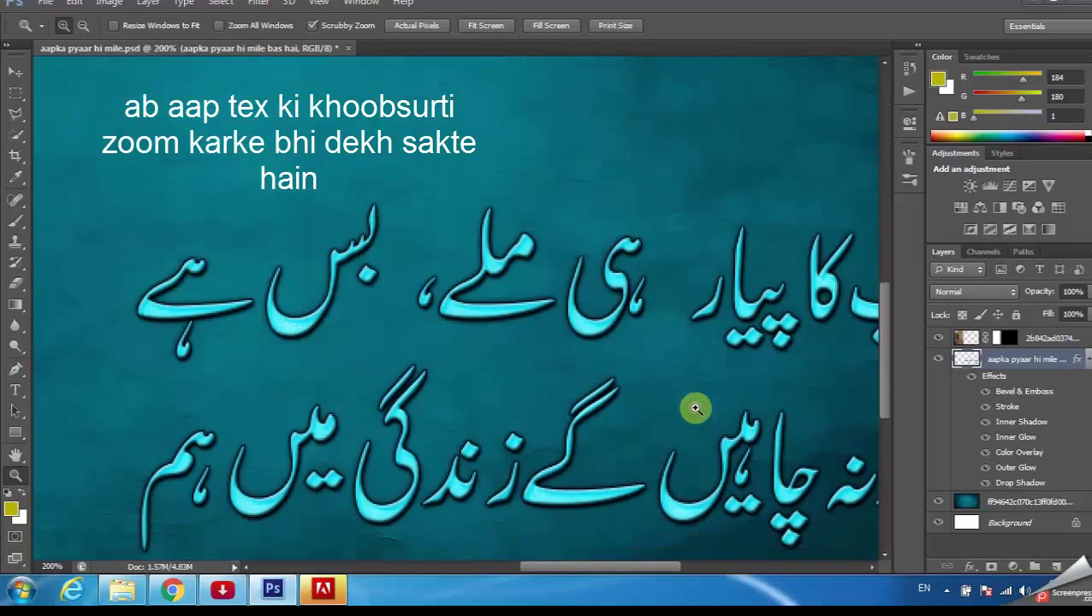
scroll(695, 407, down, 1)
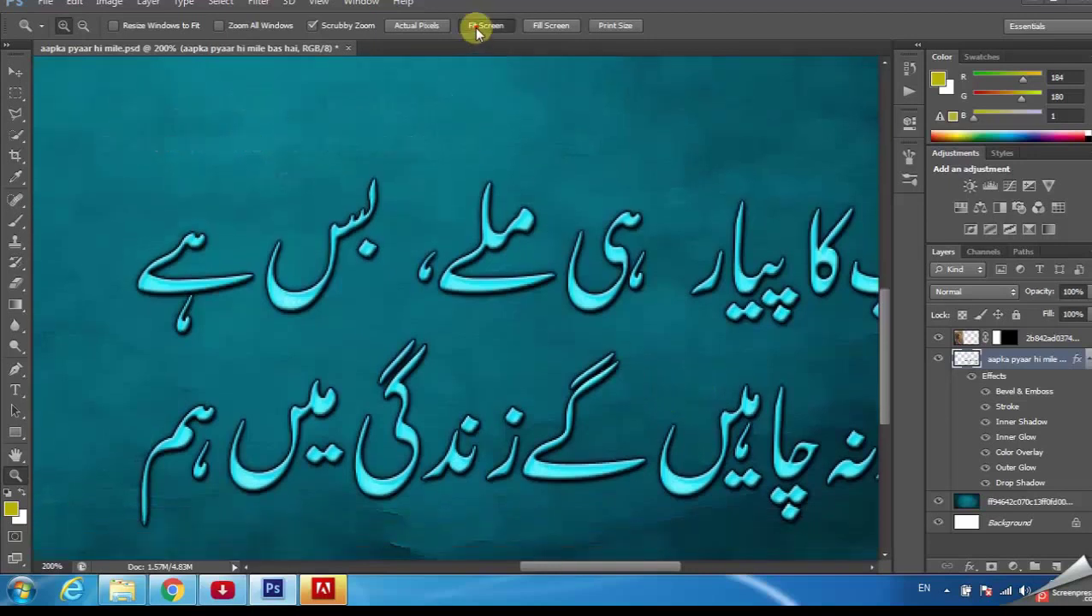
click(472, 26)
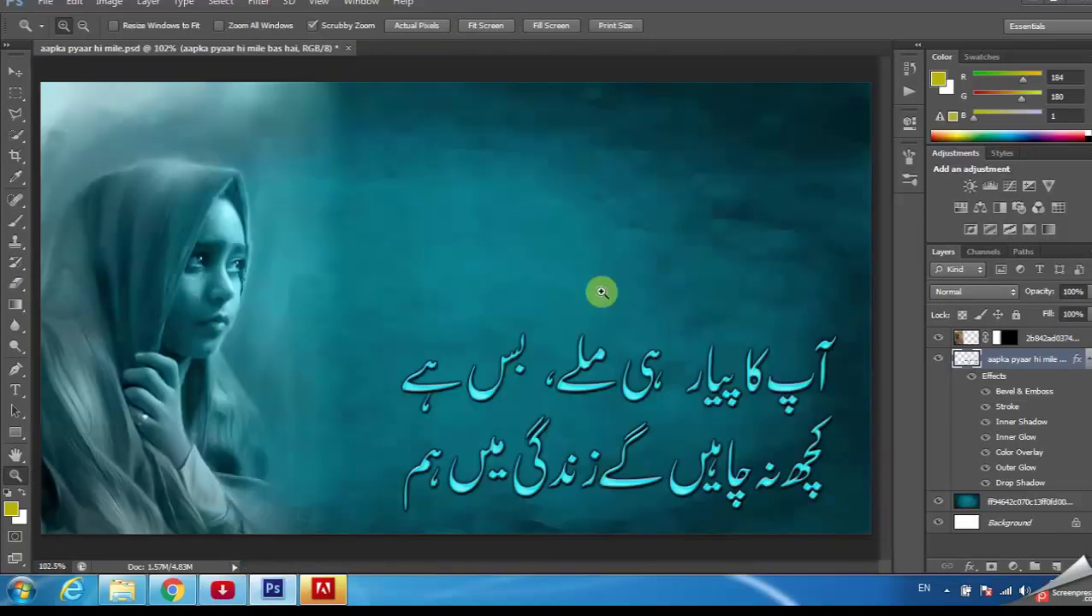